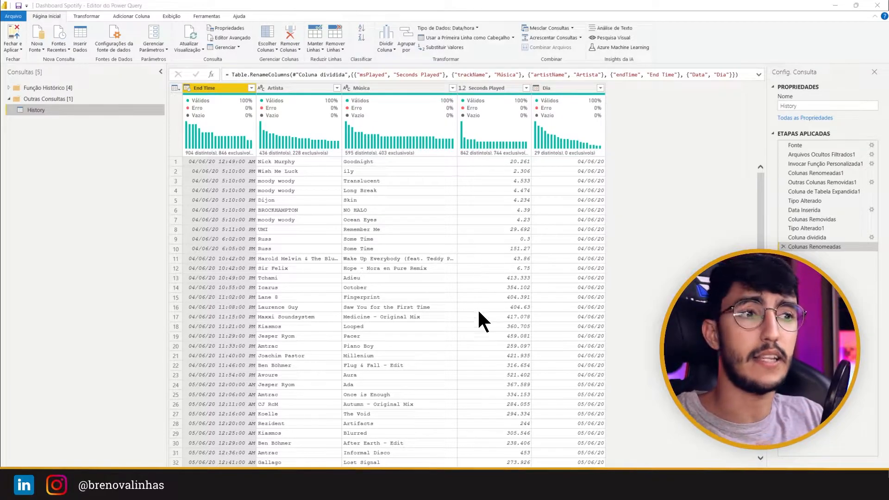
# Step: View the Spotify dashboard in Power BI Desktop and return to the Power Query Editor
pyautogui.moveTo(495, 490)
pyautogui.click(460, 441)
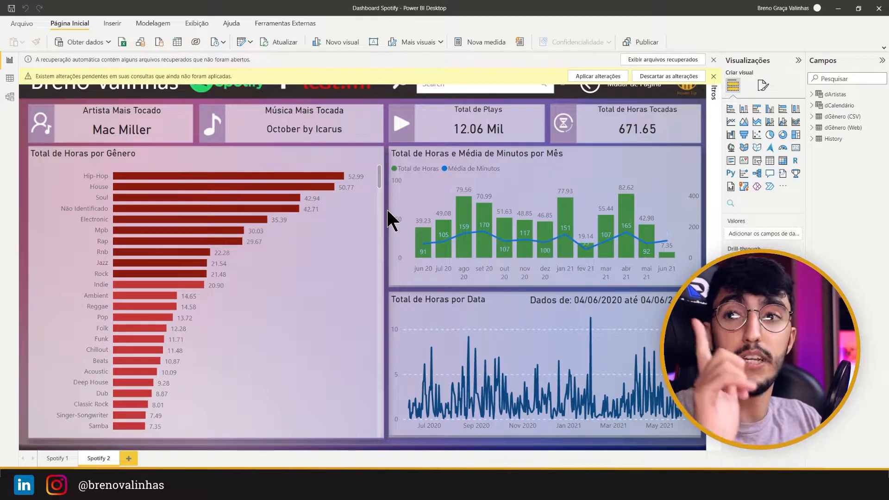
pyautogui.moveTo(495, 490)
pyautogui.click(522, 447)
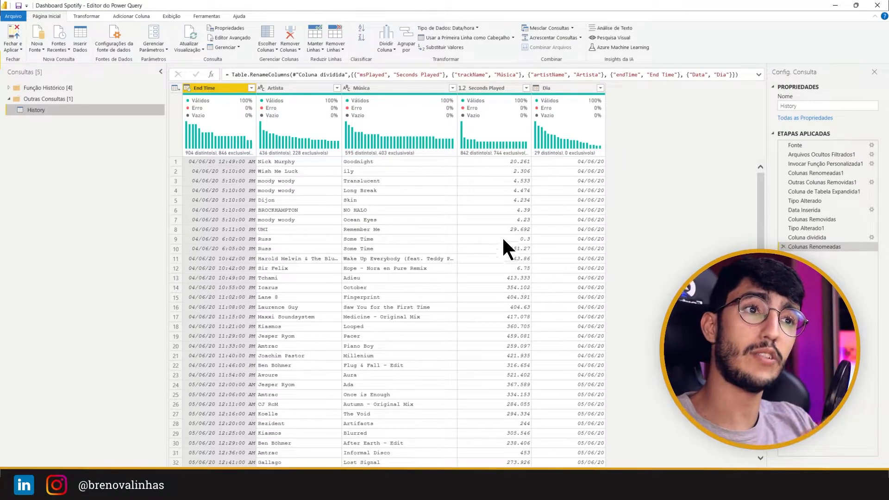
# Step: Keep only the Artista and Seconds Played columns in the History query by removing the other columns
pyautogui.moveTo(356, 139)
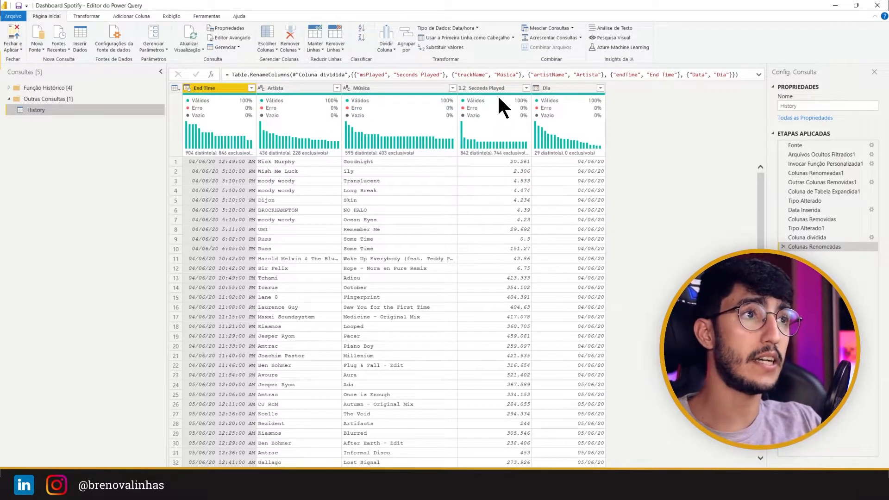
pyautogui.moveTo(495, 118)
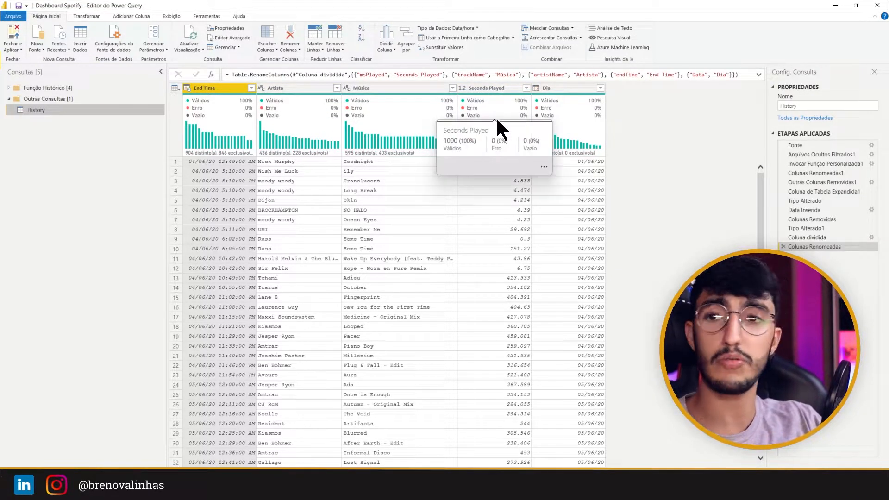
pyautogui.moveTo(475, 135)
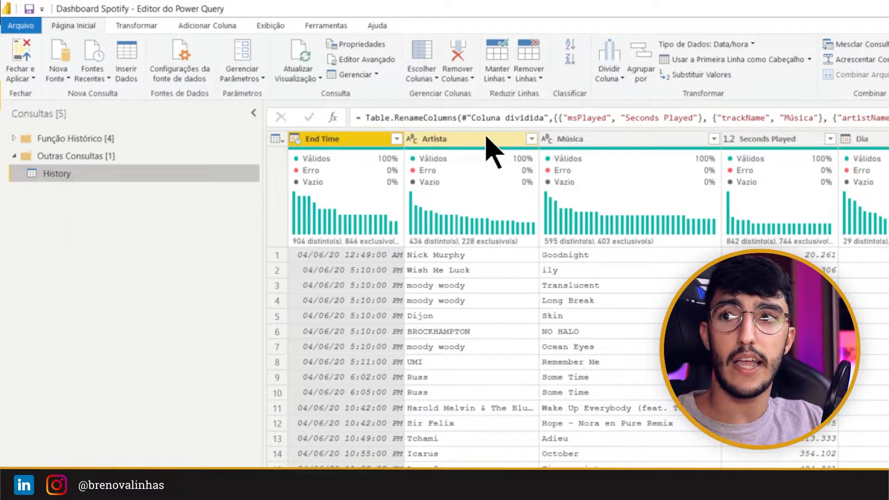
pyautogui.click(487, 139)
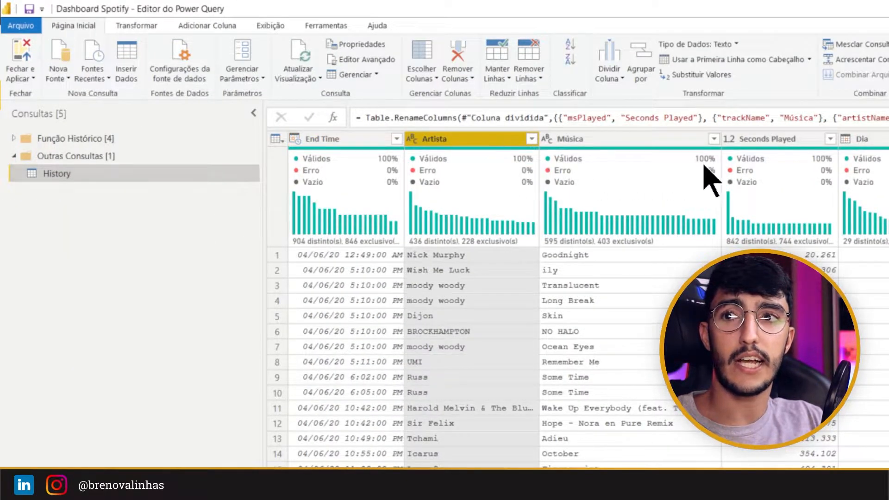
pyautogui.keyDown('ctrl'); pyautogui.click(763, 141); pyautogui.keyUp('ctrl')
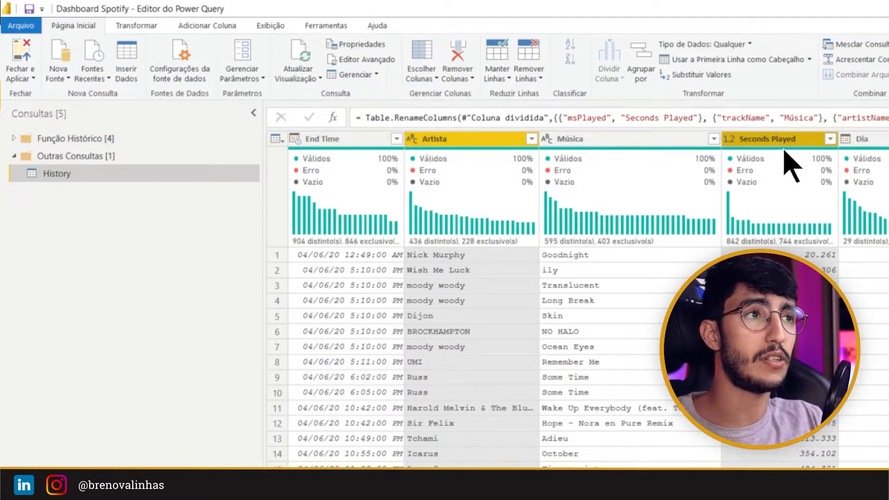
pyautogui.rightClick(784, 142)
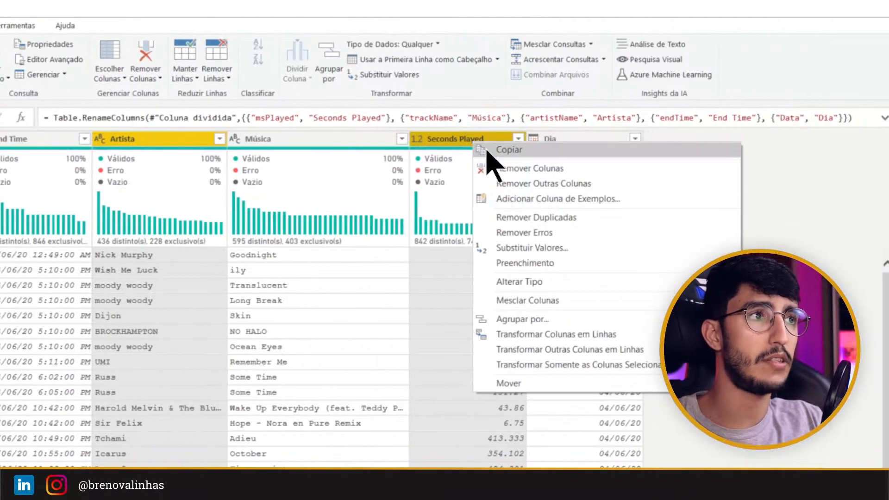
pyautogui.click(541, 184)
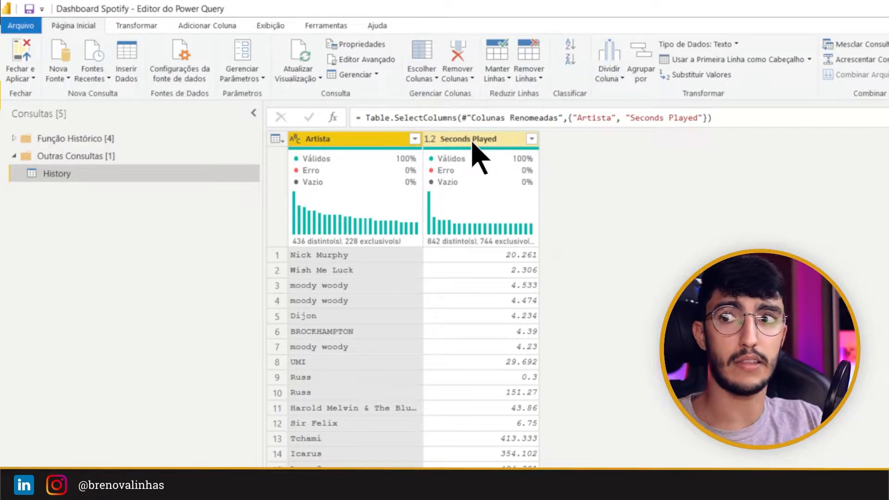
# Step: Start a basic grouping of the History rows by Artista and name the new column "Soma de Segundos Tocados"
pyautogui.moveTo(437, 149)
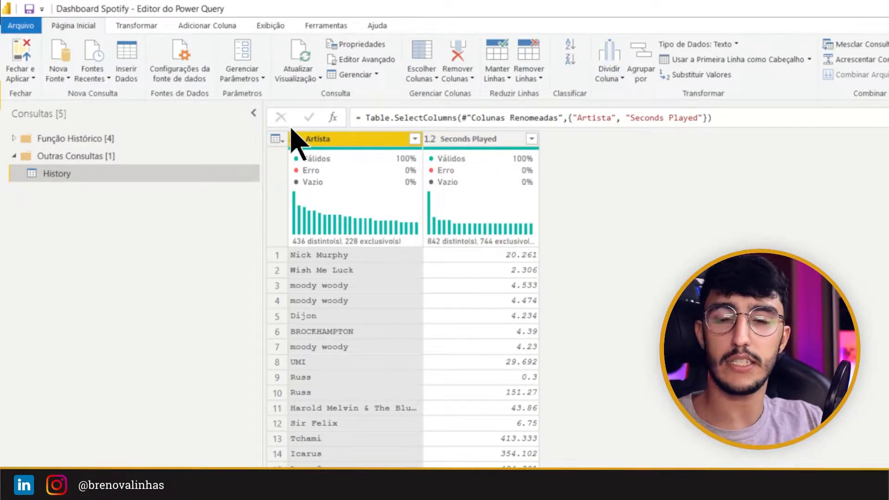
pyautogui.moveTo(102, 12); pyautogui.dragTo(165, 35)
pyautogui.click(132, 26)
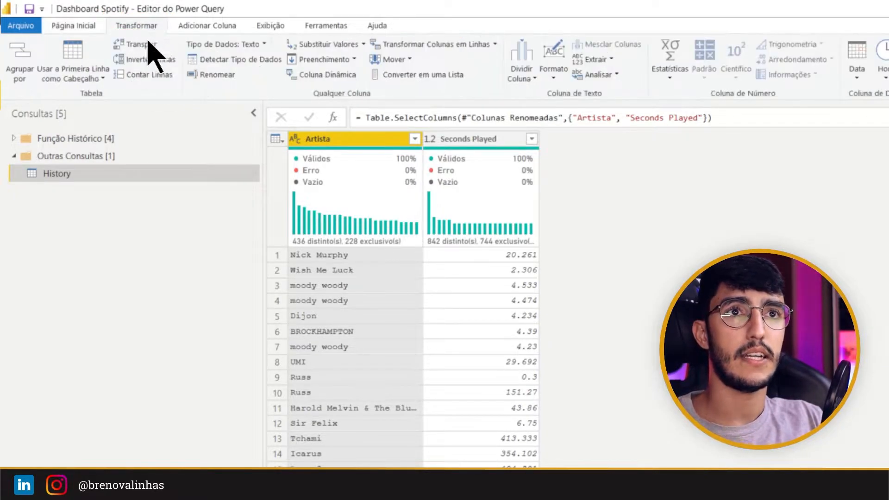
pyautogui.moveTo(28, 57); pyautogui.dragTo(1, 93)
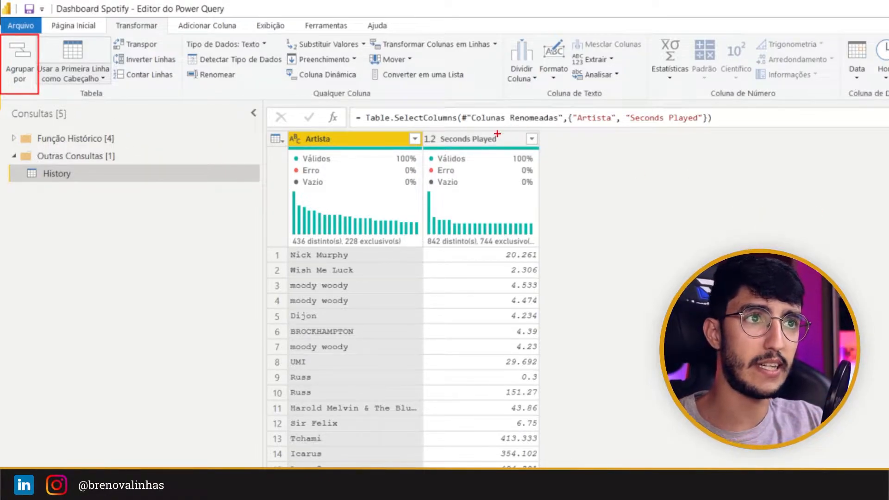
pyautogui.moveTo(417, 126)
pyautogui.mouseDown()
pyautogui.moveTo(569, 467)
pyautogui.moveTo(553, 466)
pyautogui.moveTo(561, 467)
pyautogui.mouseUp()
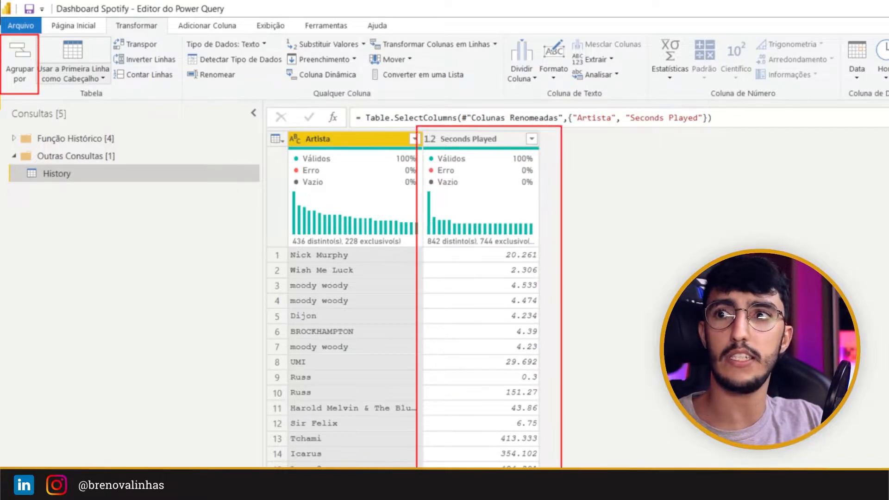
pyautogui.press('Escape')
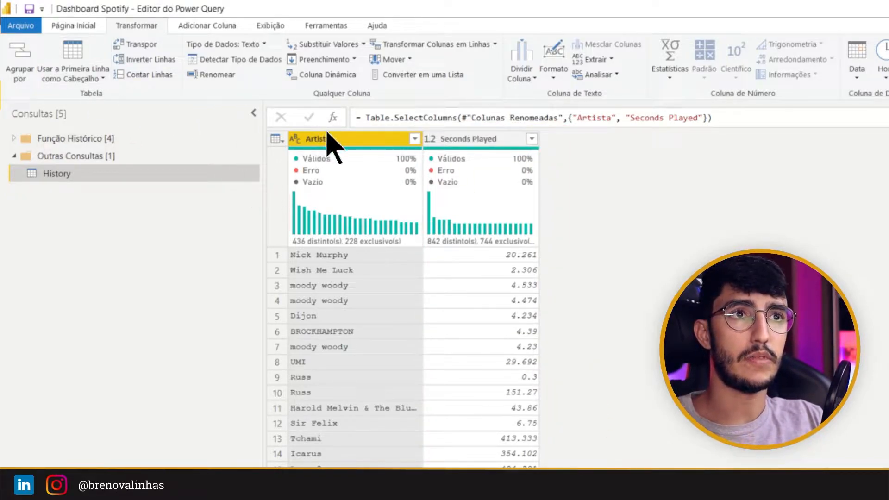
pyautogui.click(22, 53)
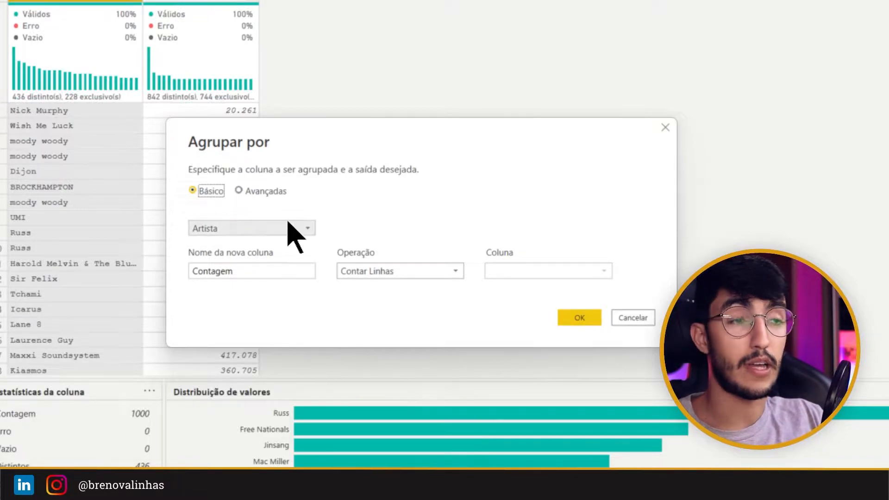
pyautogui.click(290, 278)
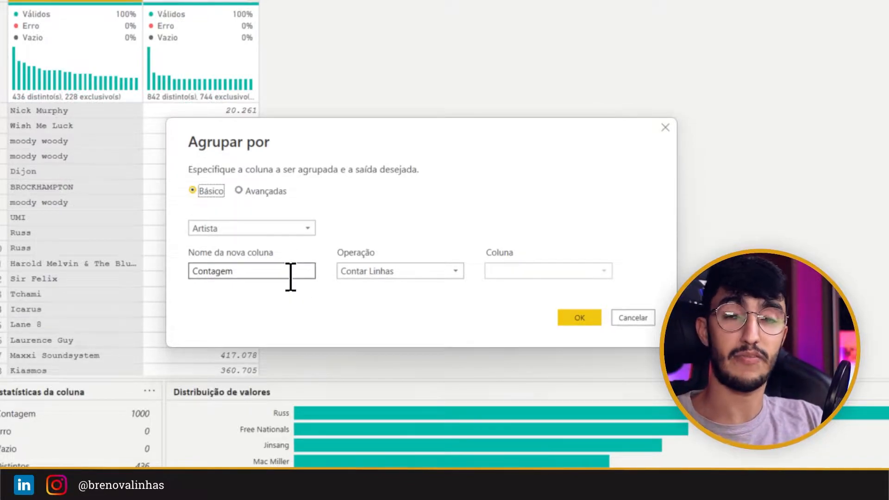
pyautogui.click(288, 271)
pyautogui.doubleClick(280, 274)
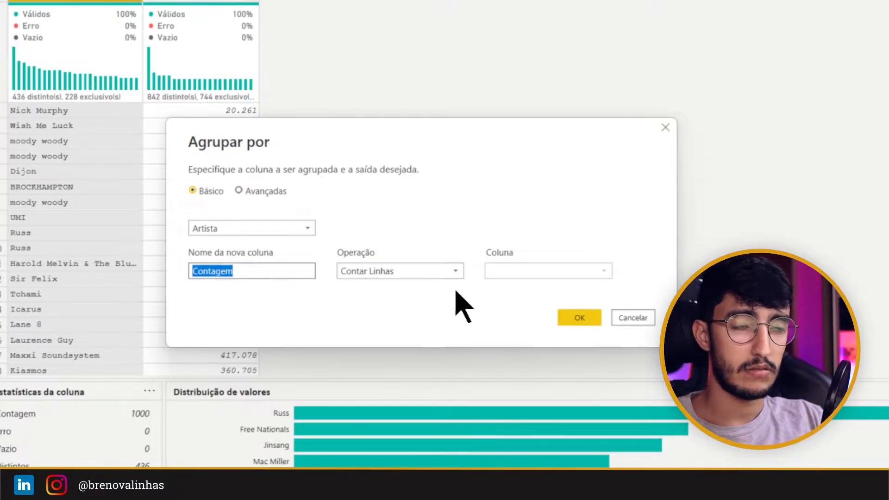
pyautogui.write('Soma de Segundos Tocados')
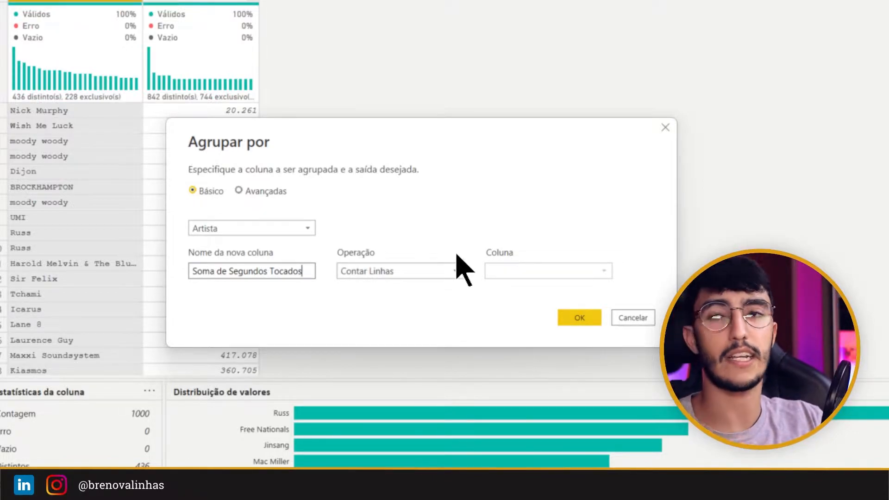
# Step: Set the grouping operation to Soma on the Seconds Played column and apply the grouping
pyautogui.click(444, 269)
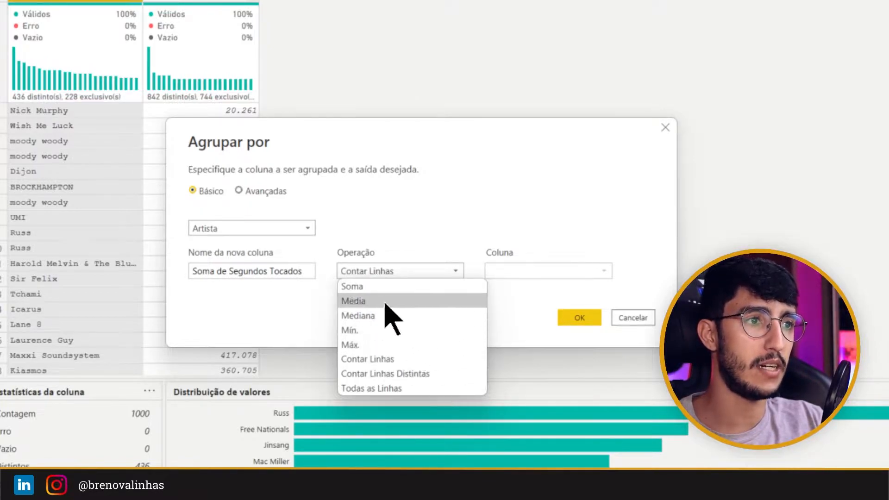
pyautogui.click(376, 288)
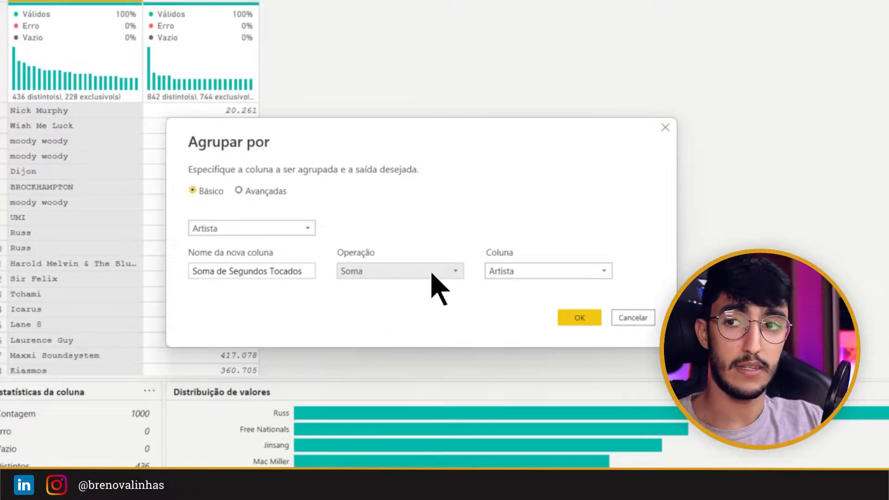
pyautogui.click(560, 272)
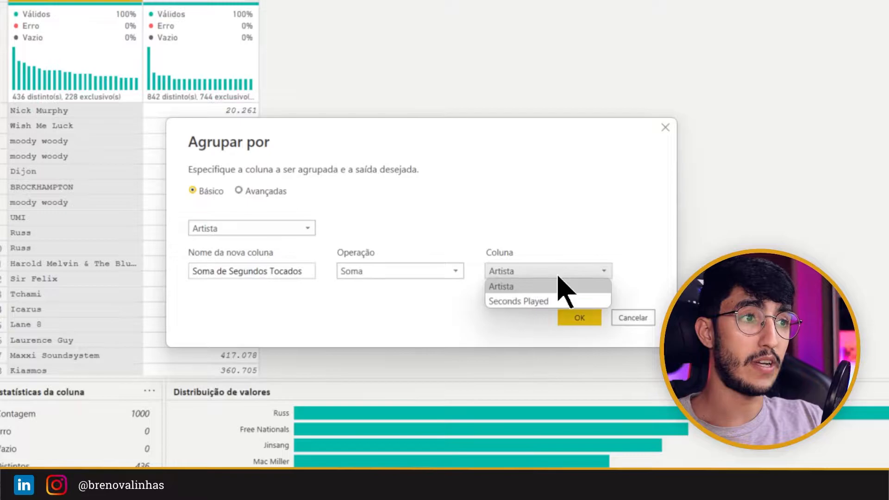
pyautogui.click(528, 302)
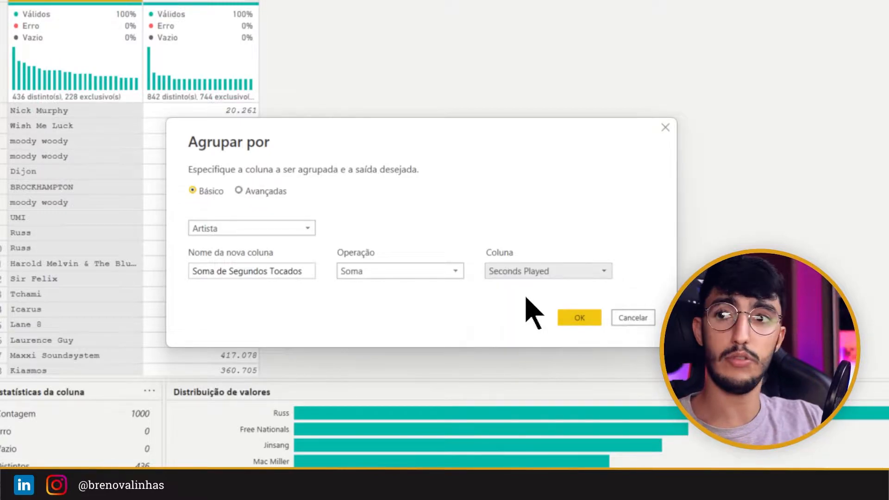
pyautogui.click(579, 318)
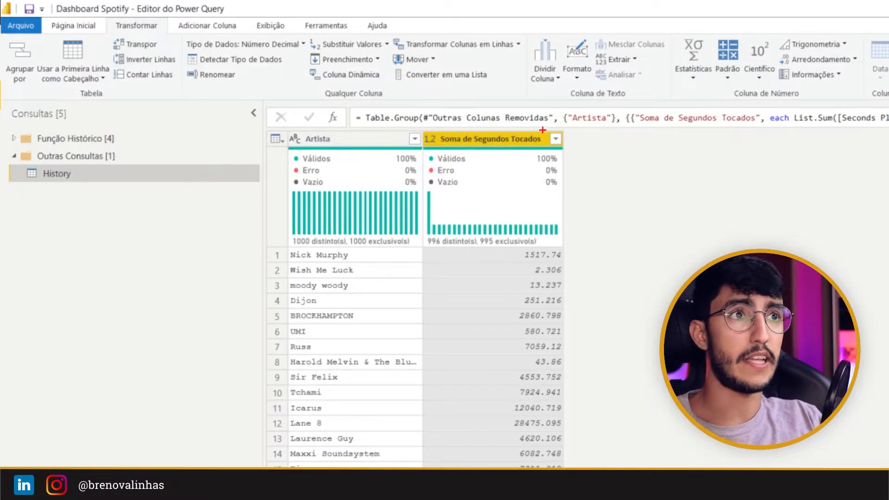
# Step: Sort the grouped table by Soma de Segundos Tocados in descending order
pyautogui.click(556, 139)
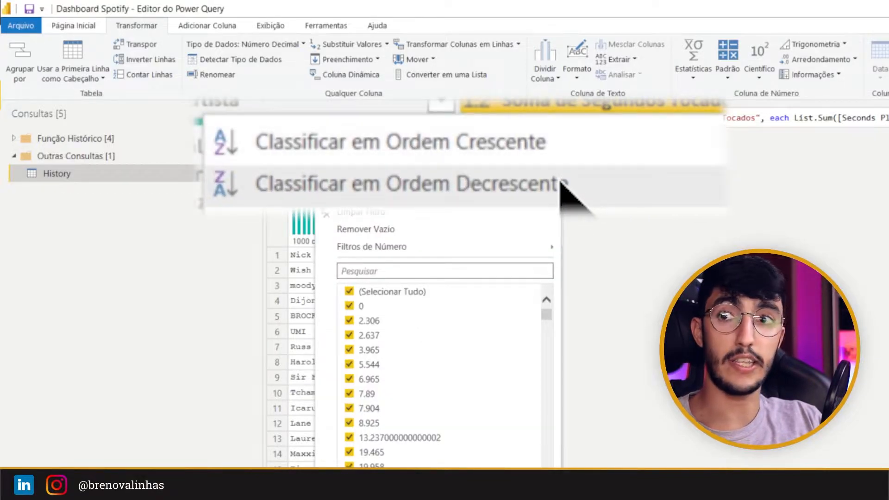
pyautogui.click(465, 175)
pyautogui.moveTo(393, 237)
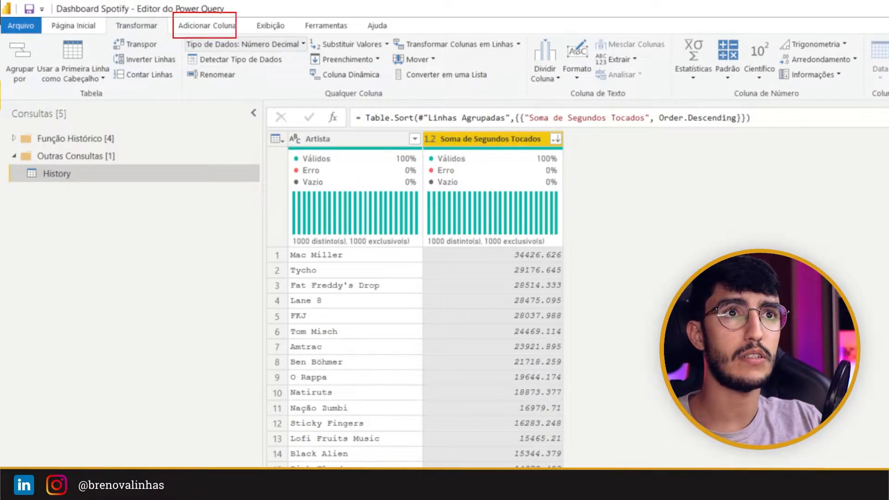
# Step: Add an index column starting from 1 to the sorted table
pyautogui.click(207, 25)
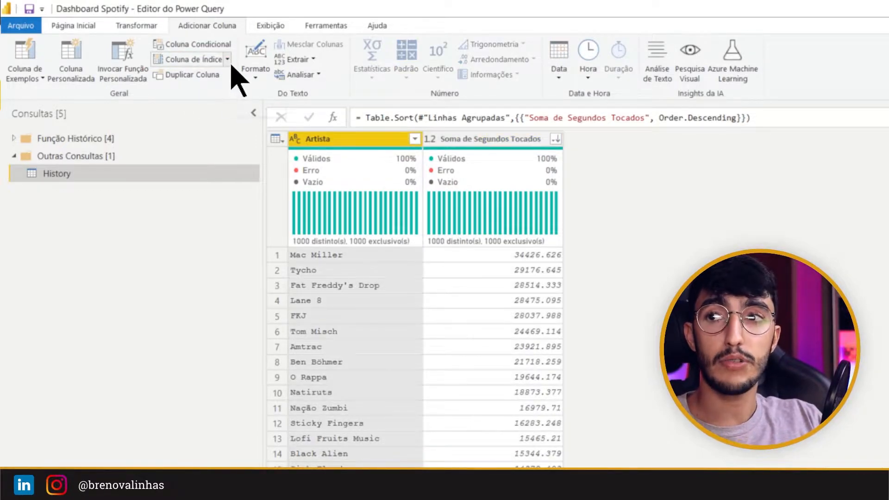
pyautogui.click(228, 59)
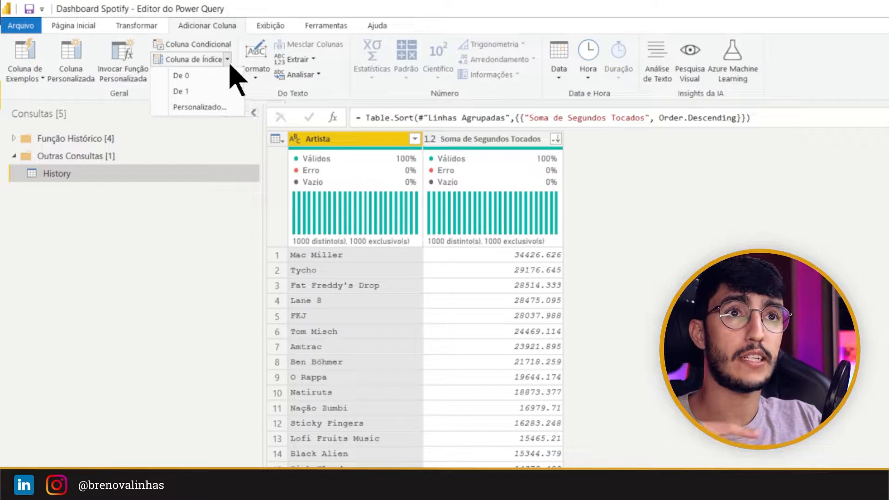
pyautogui.click(179, 91)
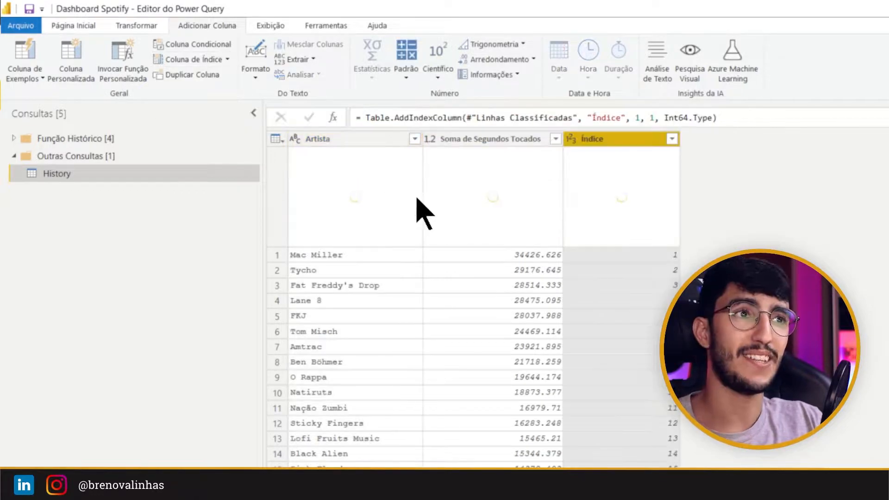
# Step: Filter the Índice column with a number filter to keep only rows less than or equal to 10
pyautogui.click(675, 397)
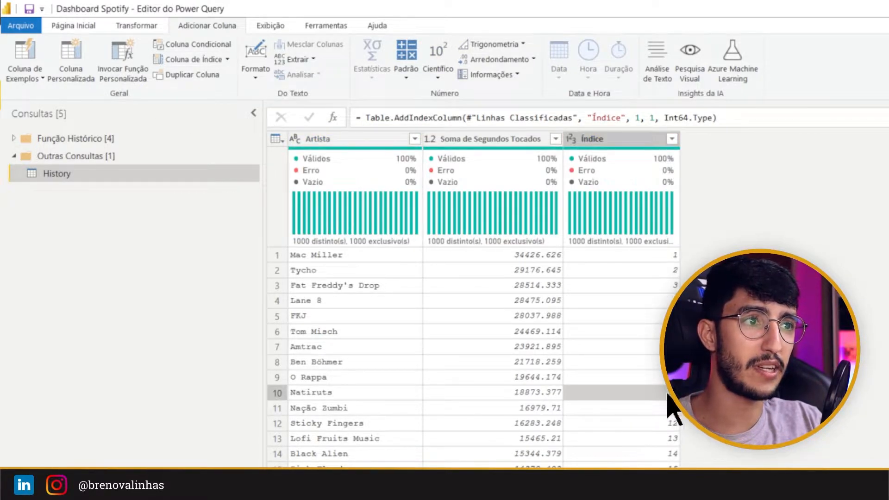
pyautogui.click(278, 393)
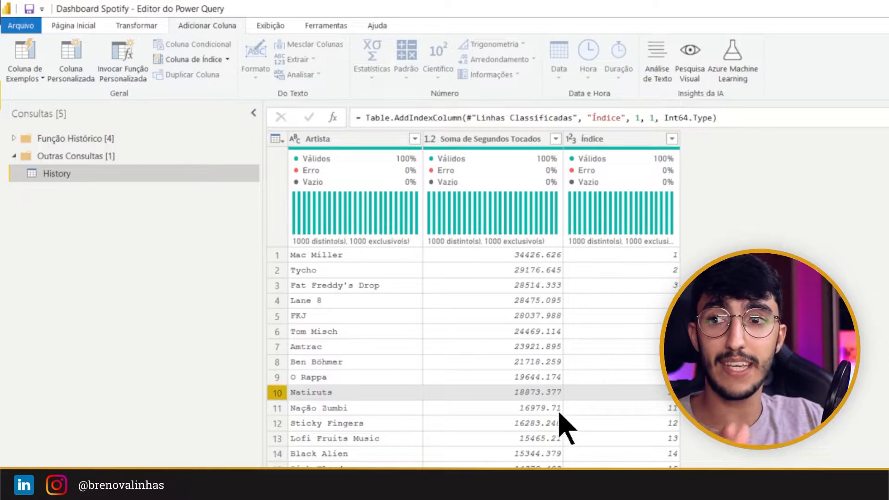
pyautogui.click(672, 139)
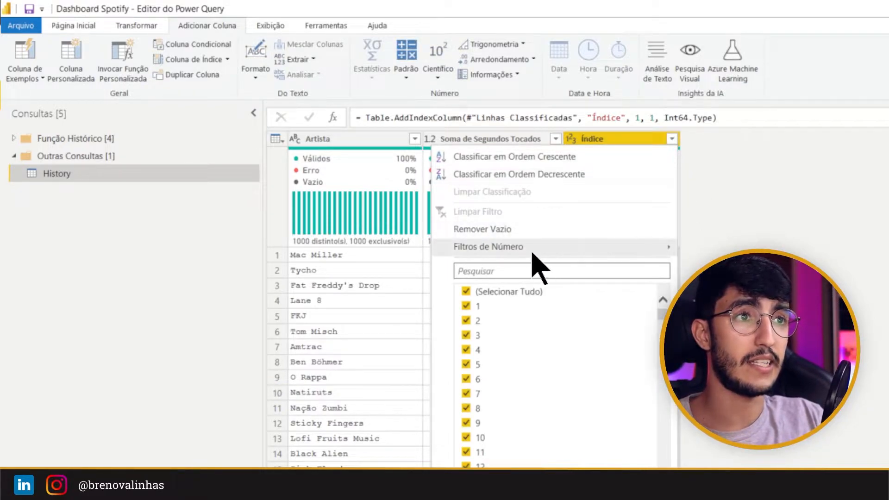
pyautogui.moveTo(523, 252)
pyautogui.click(733, 198)
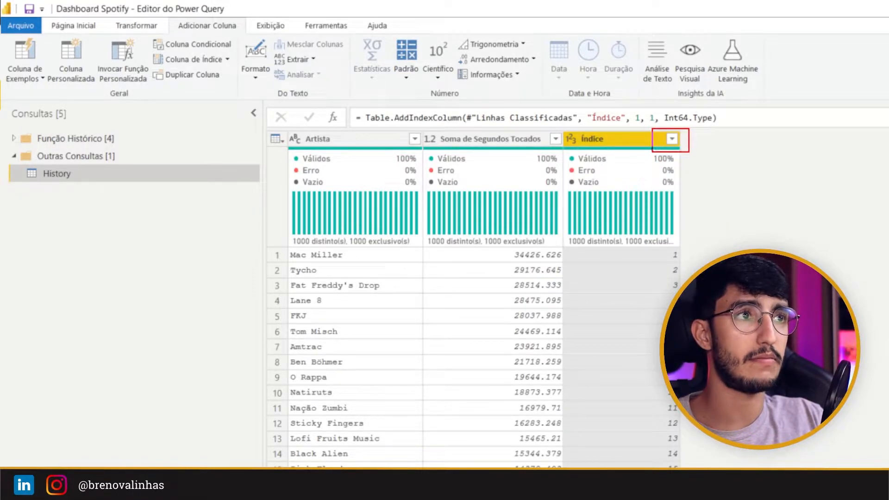
pyautogui.click(672, 139)
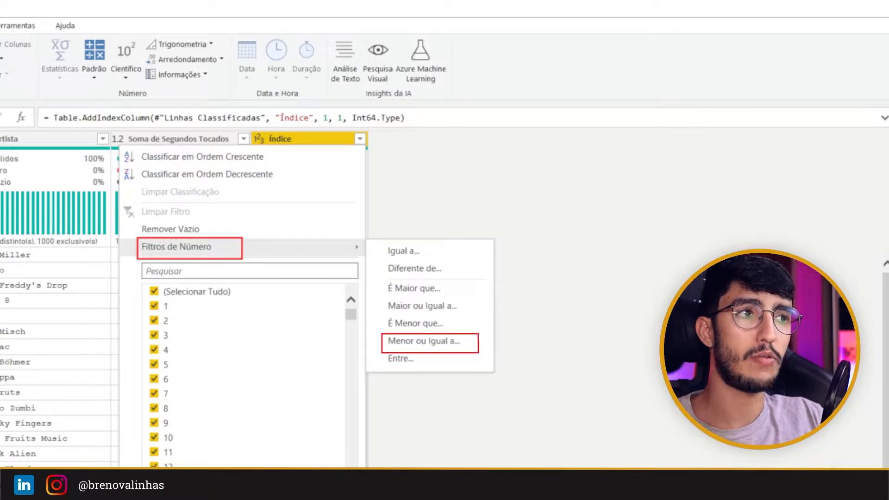
pyautogui.click(457, 337)
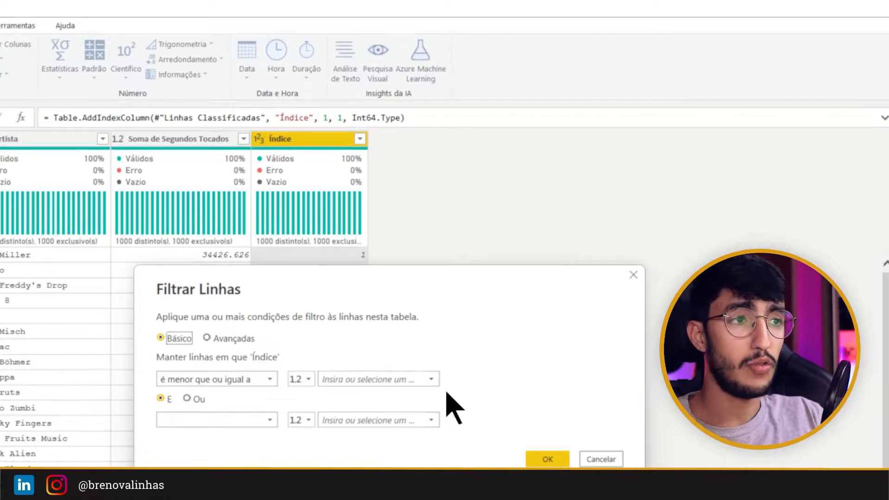
pyautogui.click(381, 377)
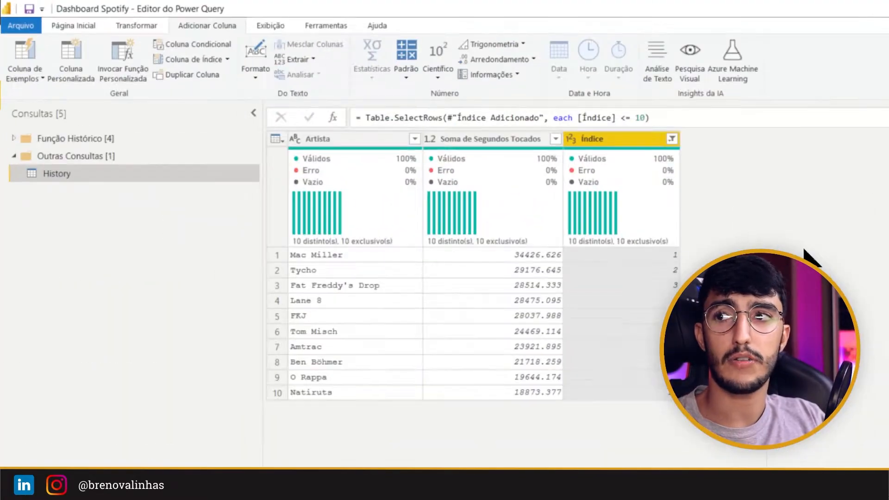
# Step: Remove all columns except Artista from the filtered ranking table
pyautogui.click(361, 139)
pyautogui.rightClick(351, 140)
pyautogui.click(461, 182)
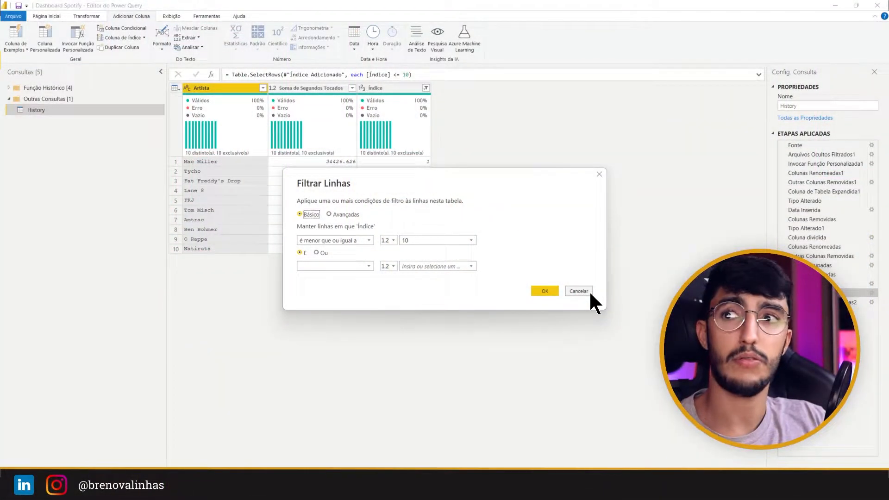
# Step: Create a new query parameter and name it Top N
pyautogui.click(589, 290)
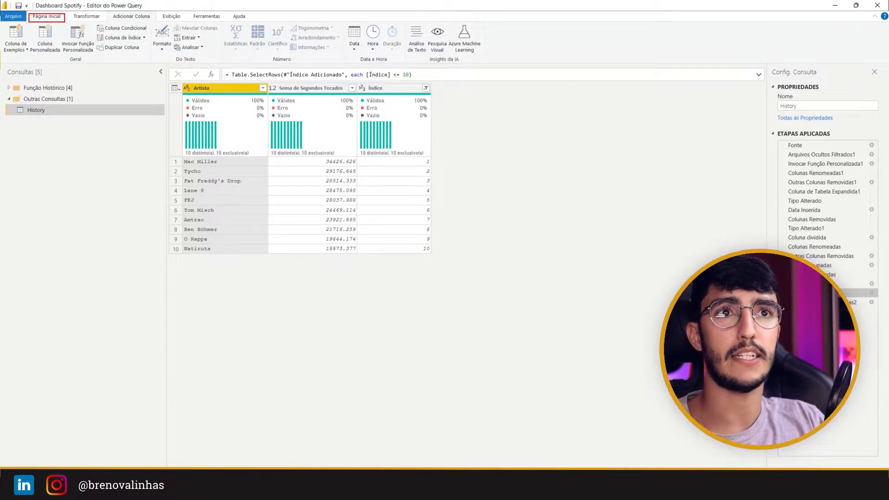
pyautogui.click(56, 17)
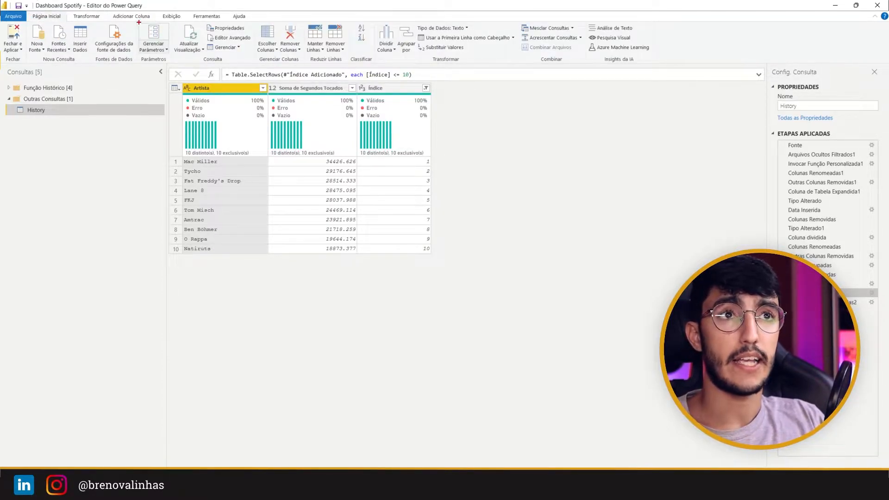
pyautogui.click(157, 48)
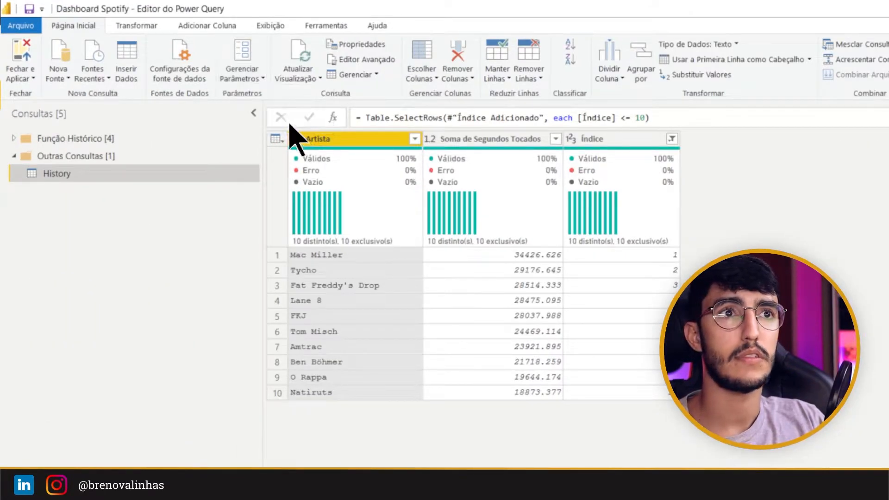
pyautogui.click(242, 79)
pyautogui.click(271, 124)
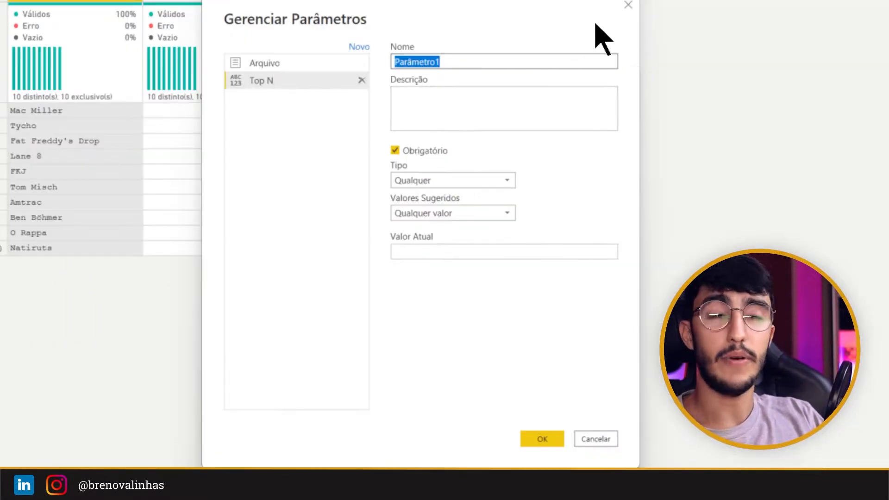
pyautogui.doubleClick(453, 61)
pyautogui.click(393, 61)
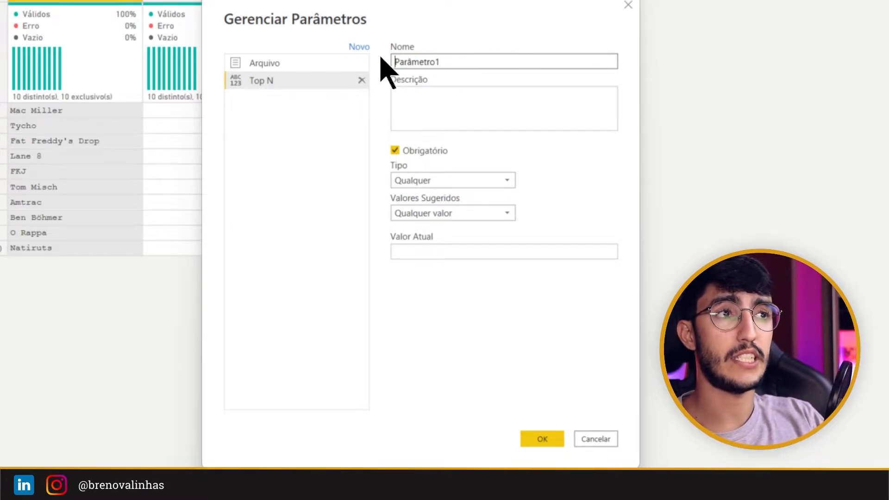
pyautogui.click(473, 62)
pyautogui.hotkey('ctrl', 'a')
pyautogui.write('T')
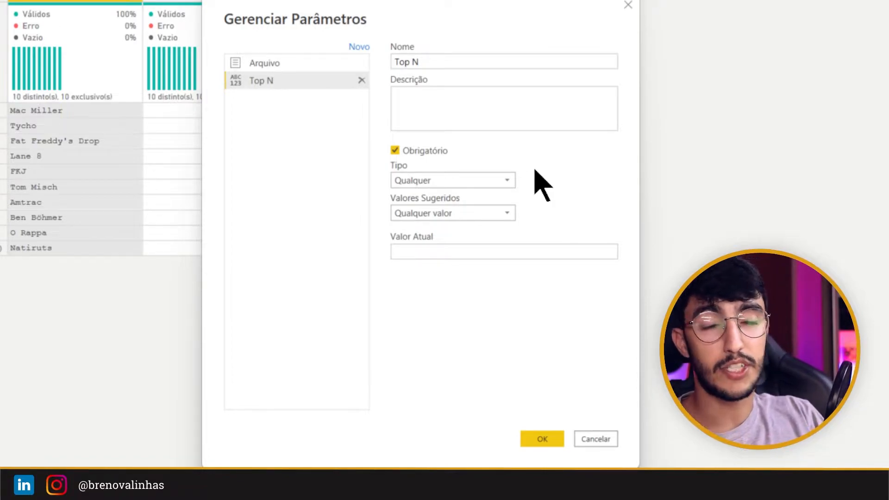
# Step: Set the Top N parameter's type to Número Decimal and its current value to 10, and save it
pyautogui.click(499, 179)
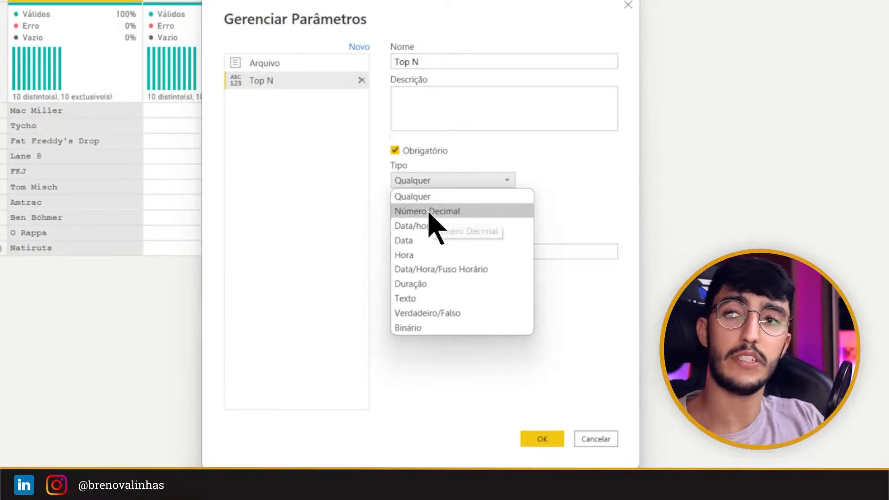
pyautogui.click(447, 211)
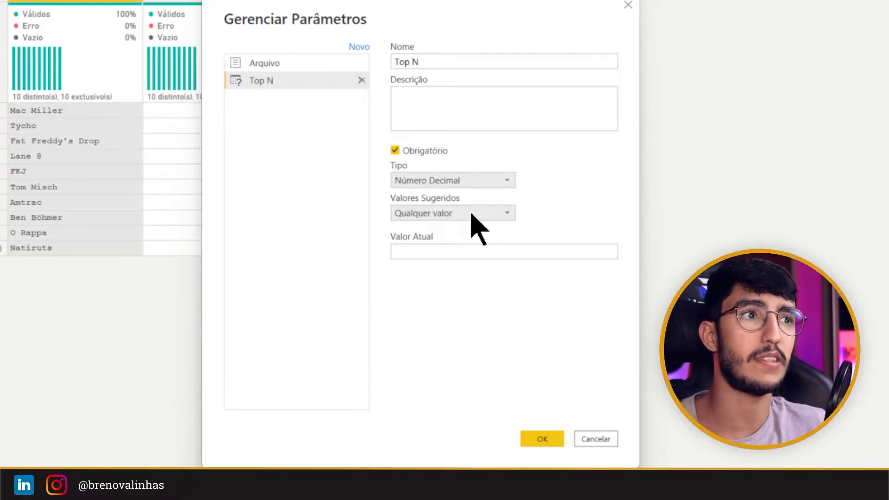
pyautogui.click(480, 251)
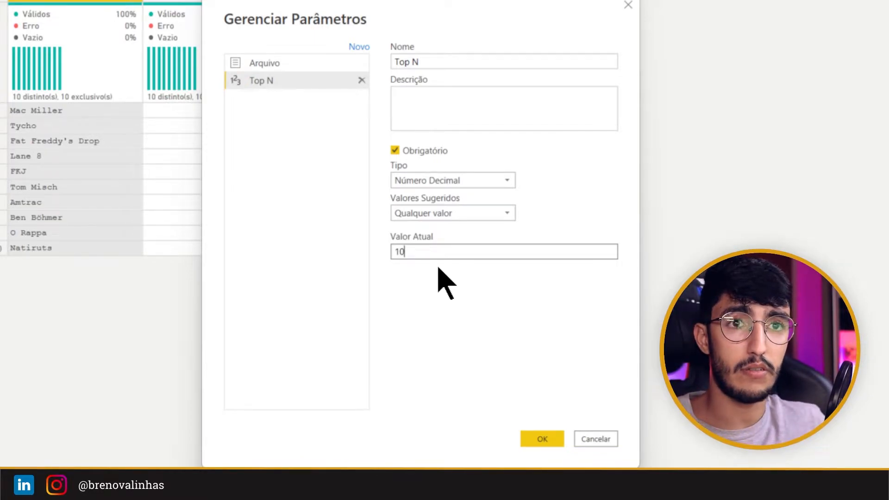
pyautogui.click(556, 439)
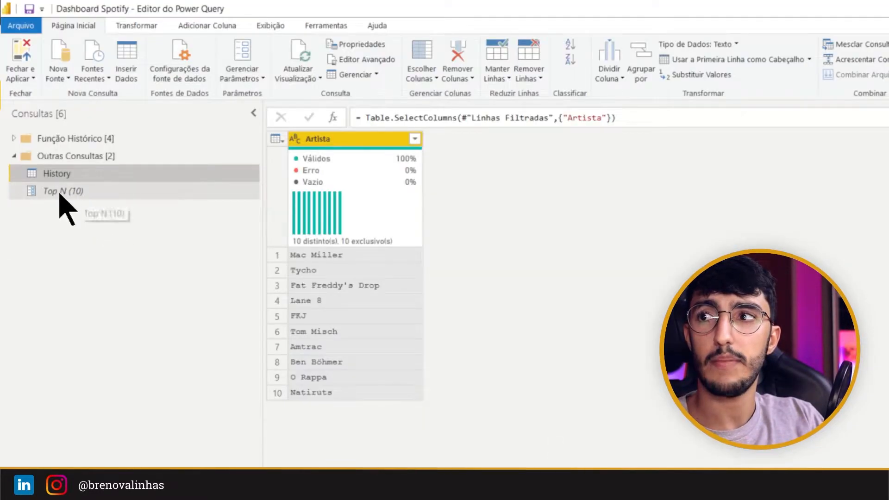
# Step: In the History query's Linhas Filtradas step, replace the fixed limit of 10 in the formula with the Top N parameter
pyautogui.click(69, 194)
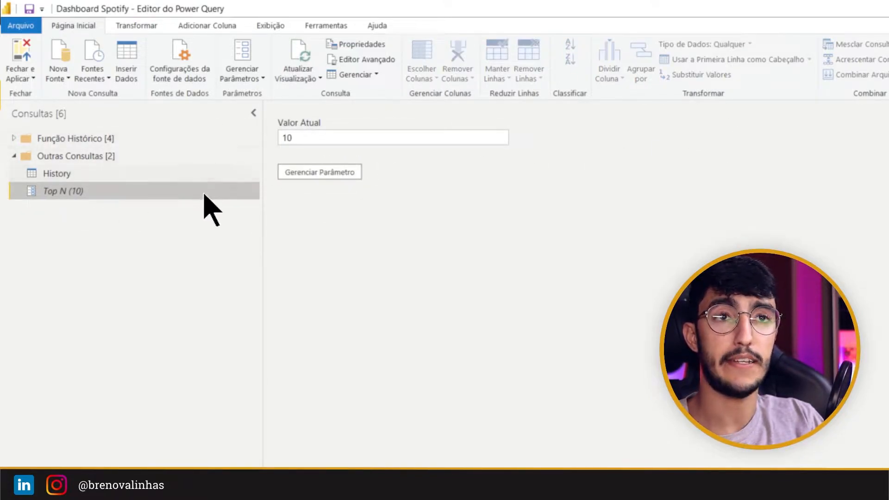
pyautogui.click(75, 174)
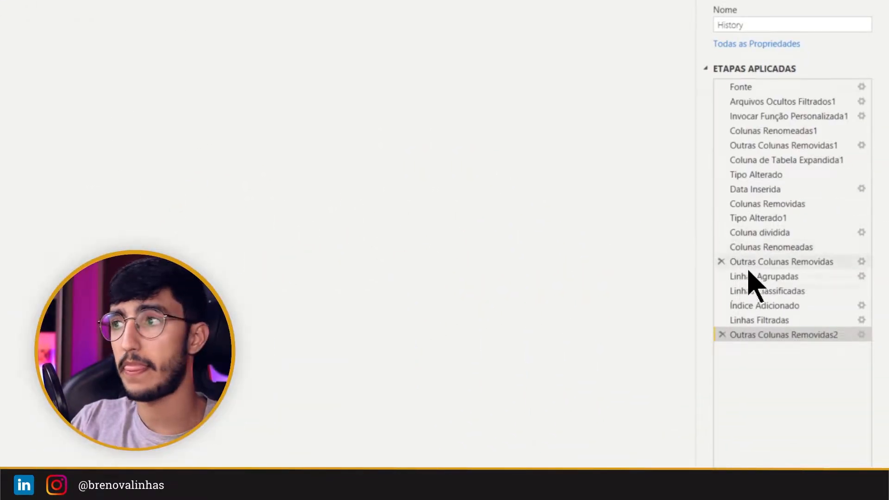
pyautogui.click(769, 320)
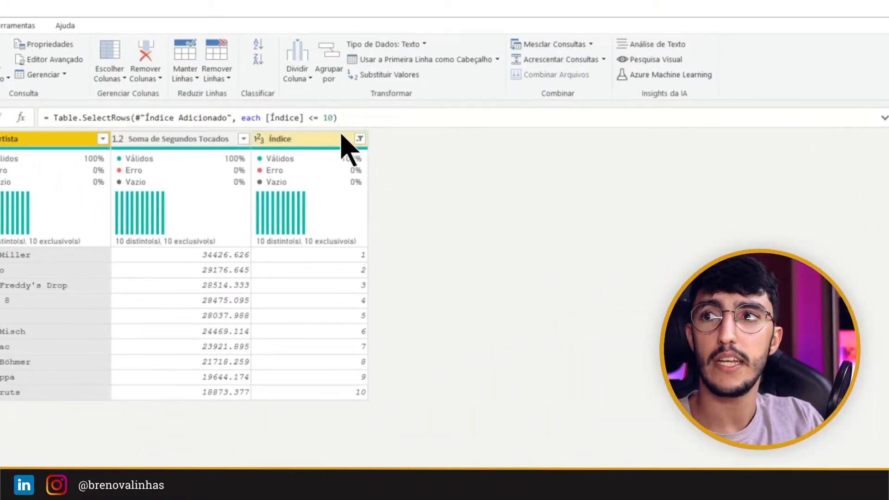
pyautogui.doubleClick(326, 118)
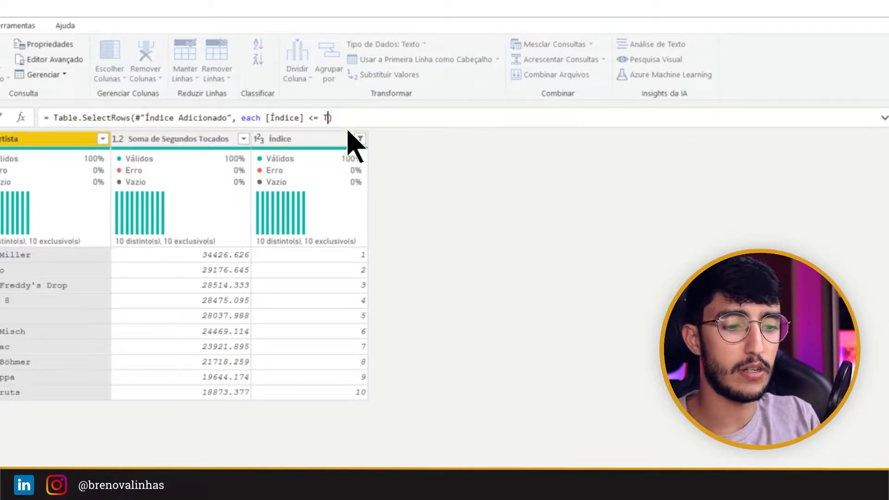
pyautogui.write('Top')
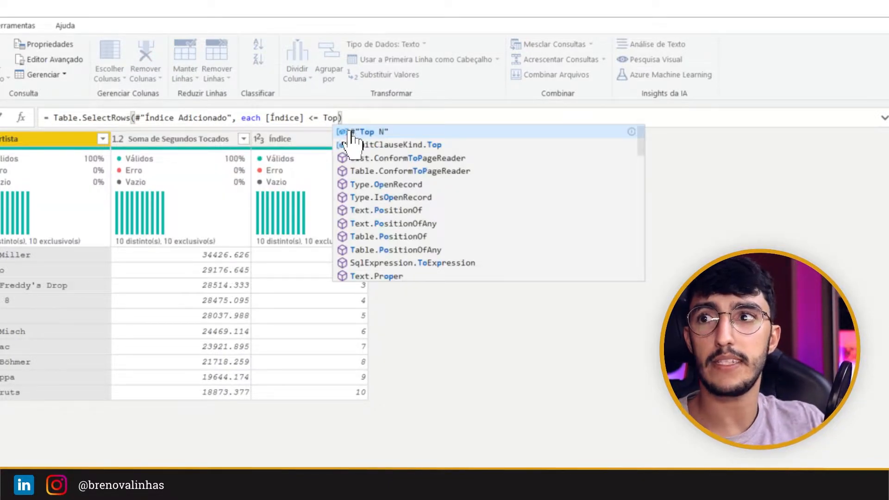
pyautogui.click(368, 132)
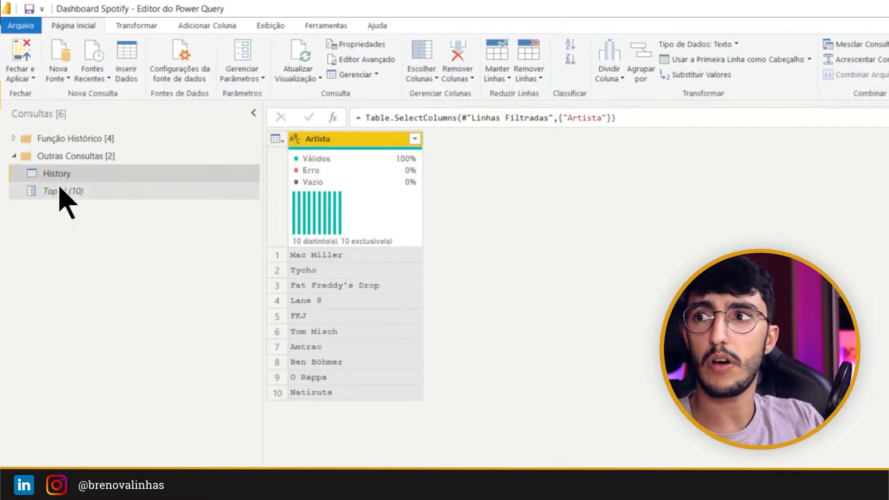
# Step: Set the Top N parameter's current value to 20 and return to the History query
pyautogui.click(62, 191)
pyautogui.click(325, 138)
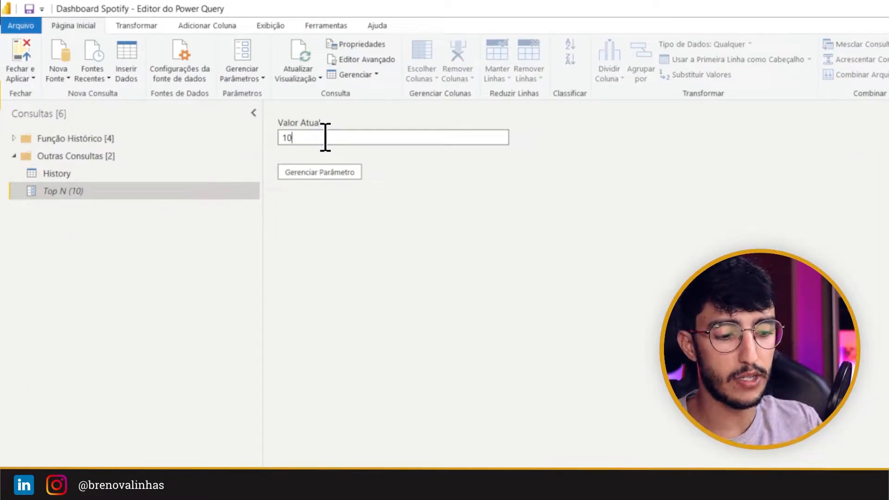
pyautogui.press('BackSpace')
pyautogui.press('BackSpace')
pyautogui.write('20')
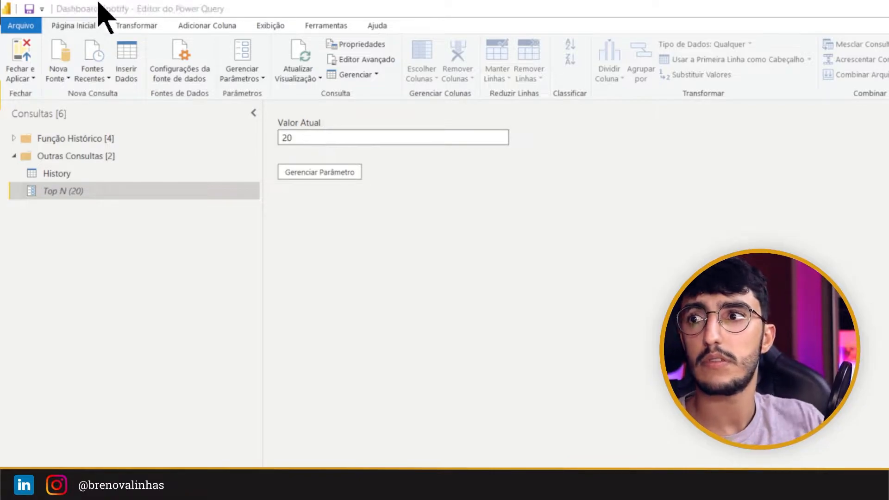
pyautogui.click(57, 173)
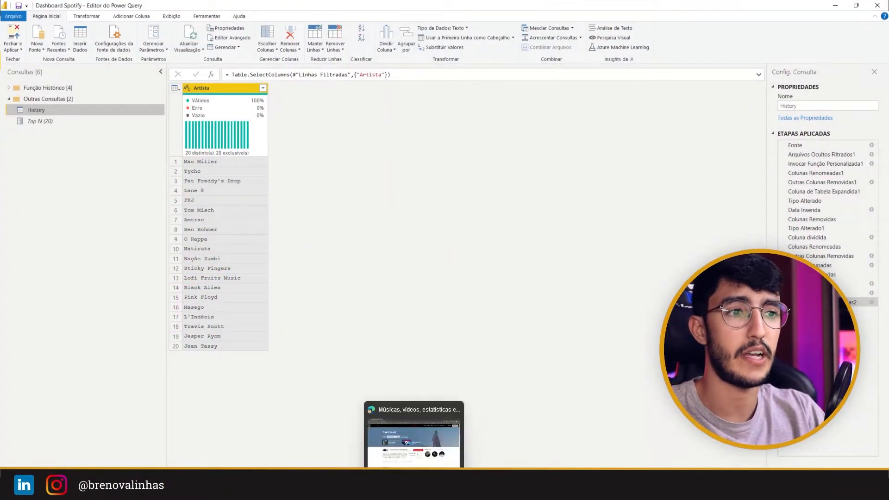
# Step: Switch to the browser and examine the genre tags on the last.fm pages of Travi$ Scott and Metro Boomin
pyautogui.click(414, 489)
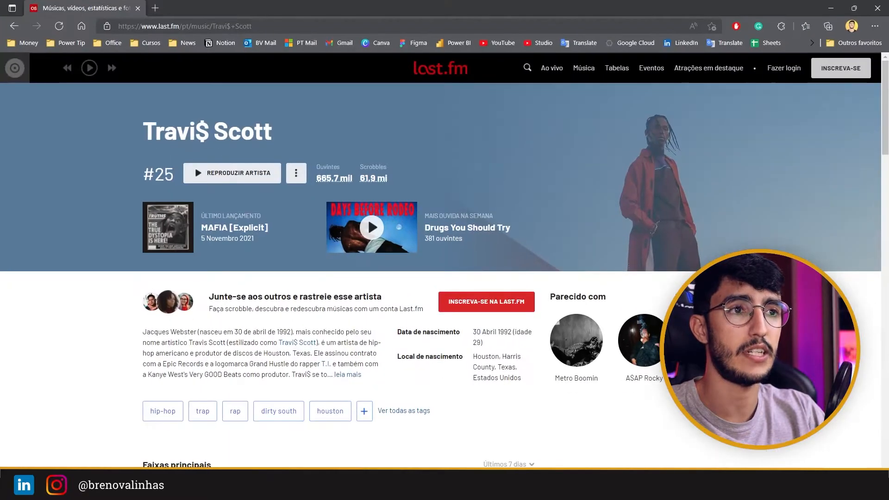
pyautogui.scroll(-2, 250, 181)
pyautogui.scroll(2, 333, 208)
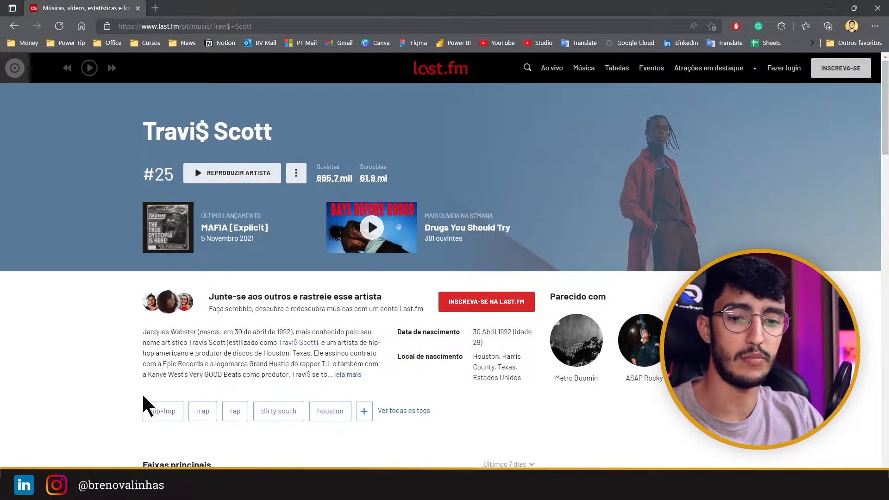
pyautogui.moveTo(131, 385); pyautogui.dragTo(391, 429)
pyautogui.press('Escape')
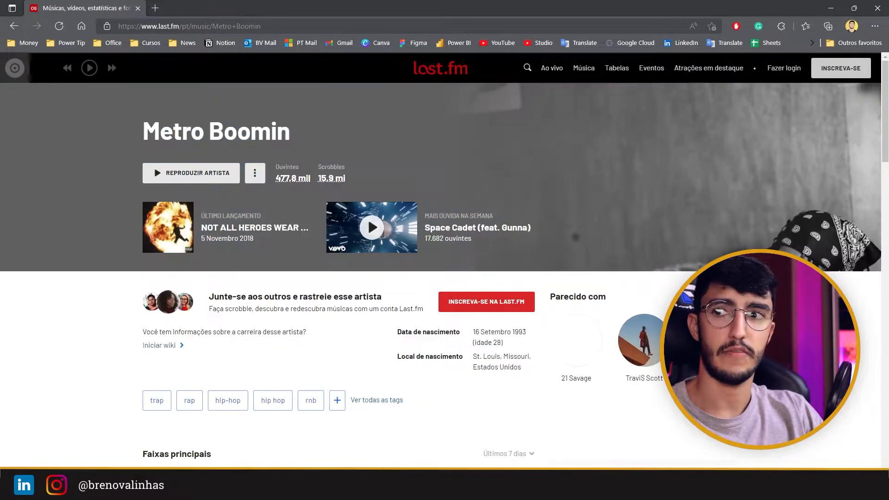
pyautogui.moveTo(204, 409); pyautogui.dragTo(335, 418)
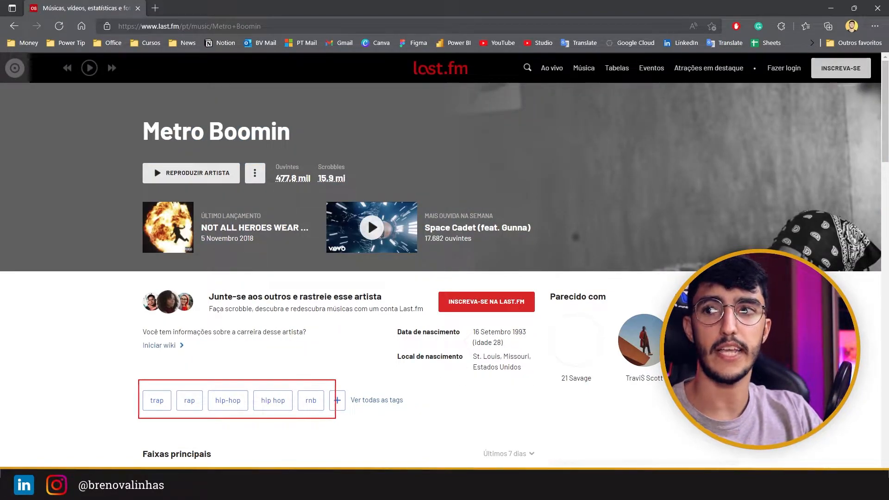
pyautogui.press('Escape')
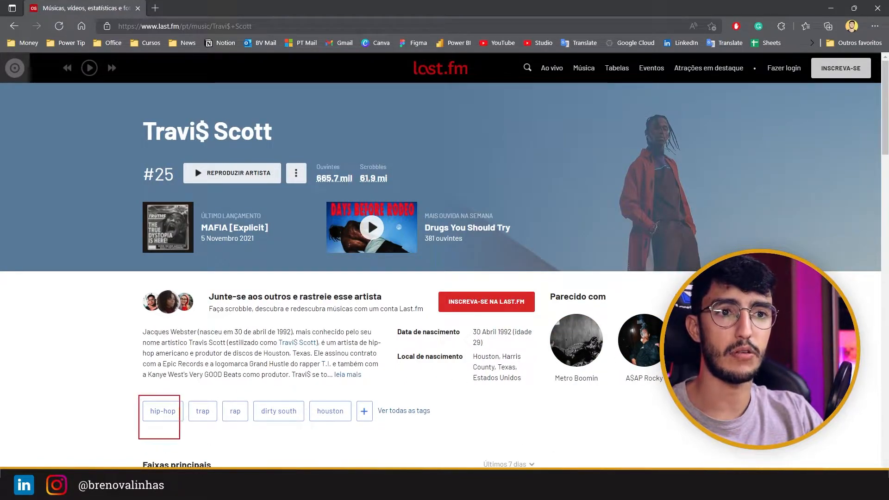
pyautogui.moveTo(179, 439); pyautogui.dragTo(187, 425)
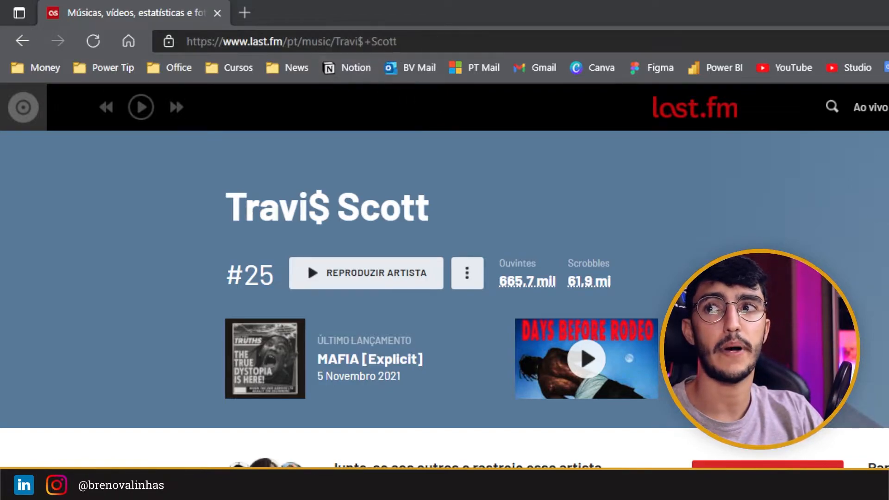
# Step: Compare the fixed base address and the artist-name part of the last.fm URLs for Travi$ Scott and Metro Boomin
pyautogui.hotkey('ctrl', '2')
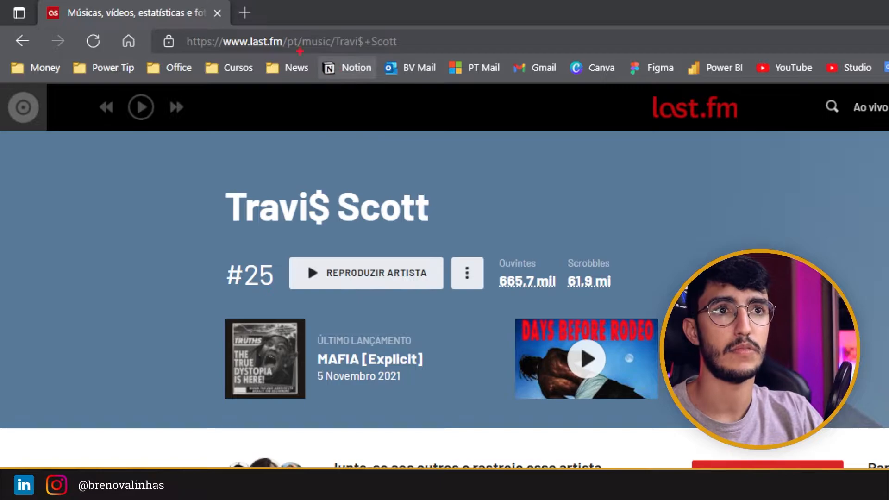
pyautogui.moveTo(182, 28); pyautogui.dragTo(338, 52)
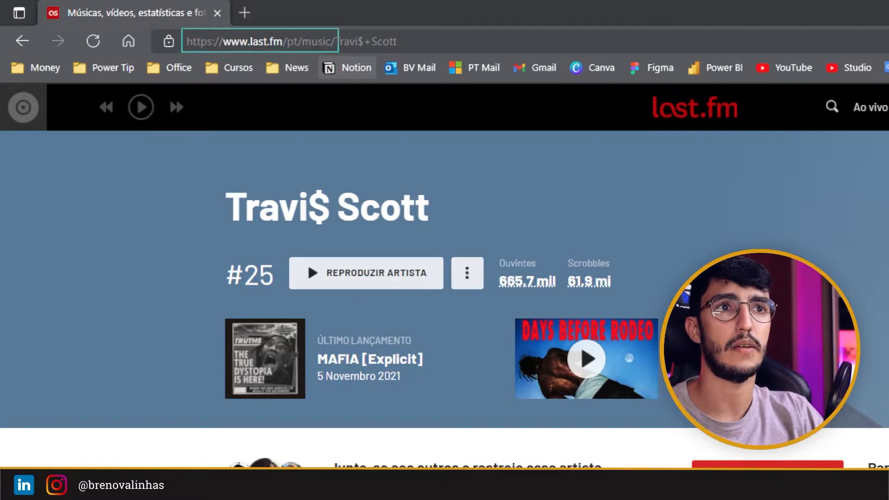
pyautogui.press('r')
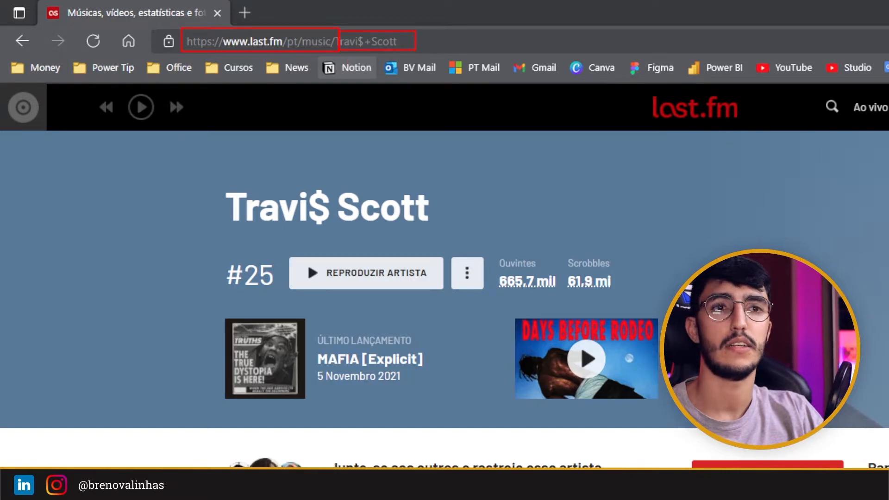
pyautogui.press('Escape')
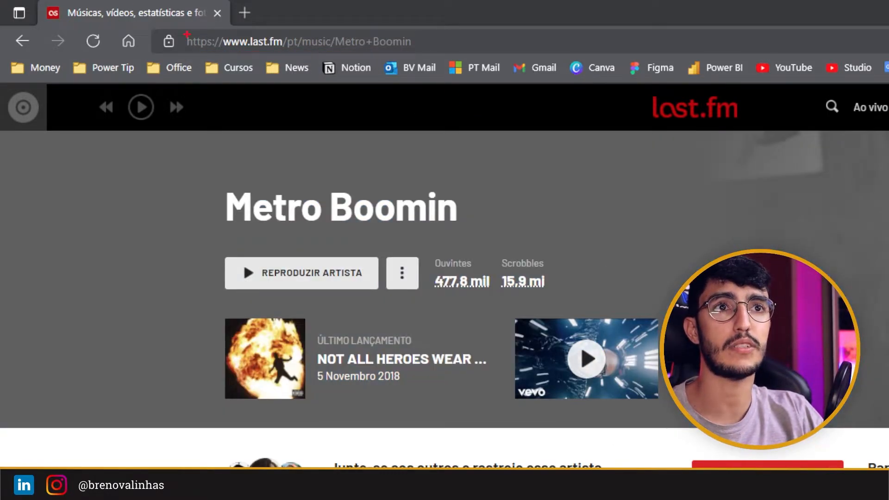
pyautogui.moveTo(220, 50); pyautogui.dragTo(337, 51)
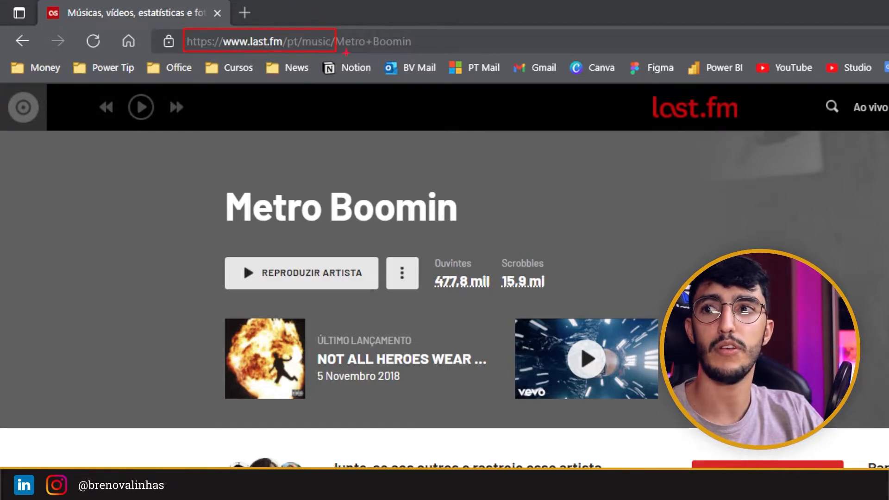
pyautogui.moveTo(418, 45); pyautogui.dragTo(335, 58)
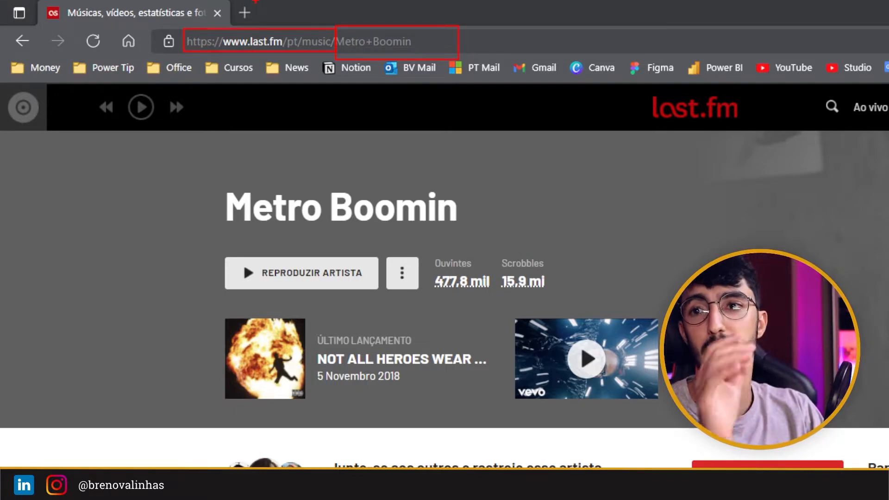
pyautogui.press('Escape')
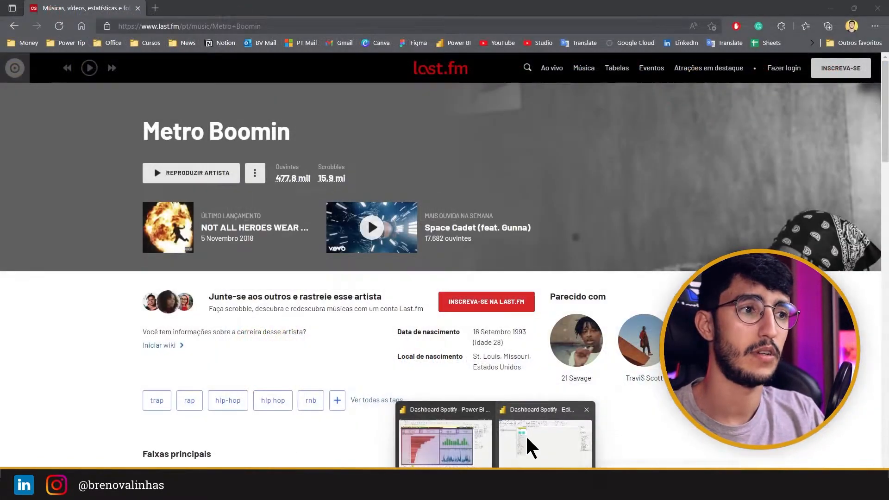
# Step: Switch back to the Power Query Editor and start a new query from a Web source
pyautogui.click(530, 441)
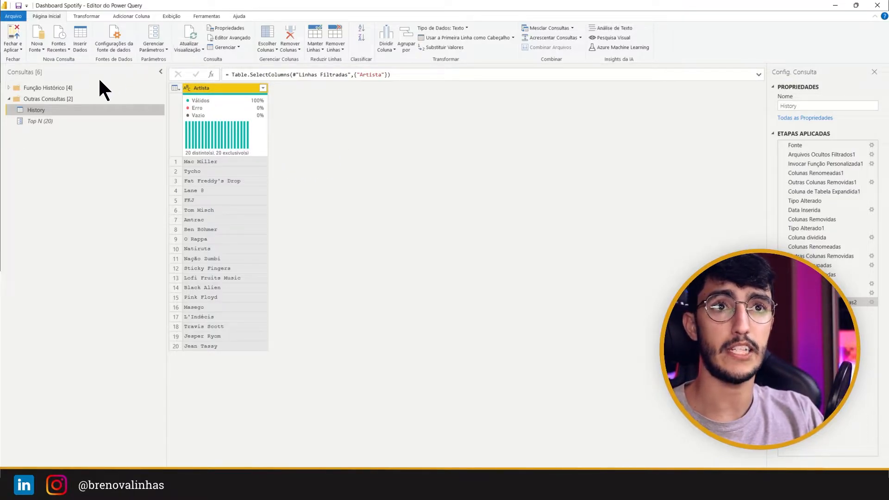
pyautogui.click(43, 50)
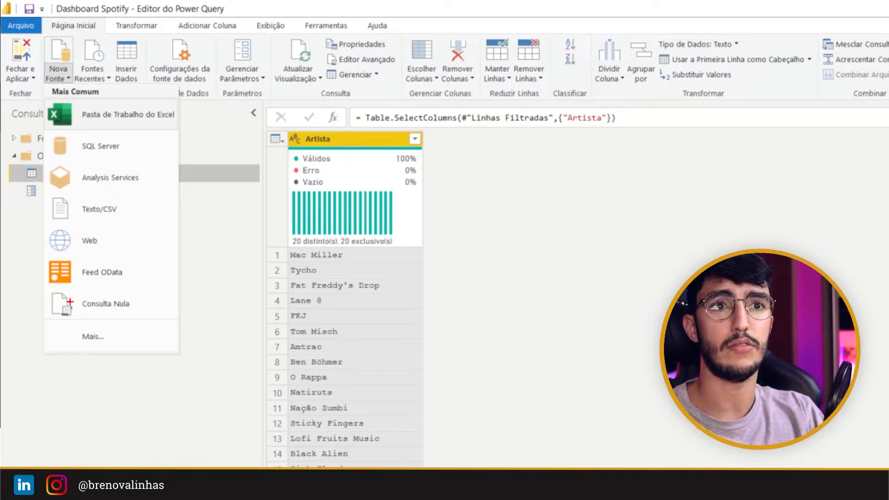
pyautogui.moveTo(44, 49); pyautogui.dragTo(81, 97)
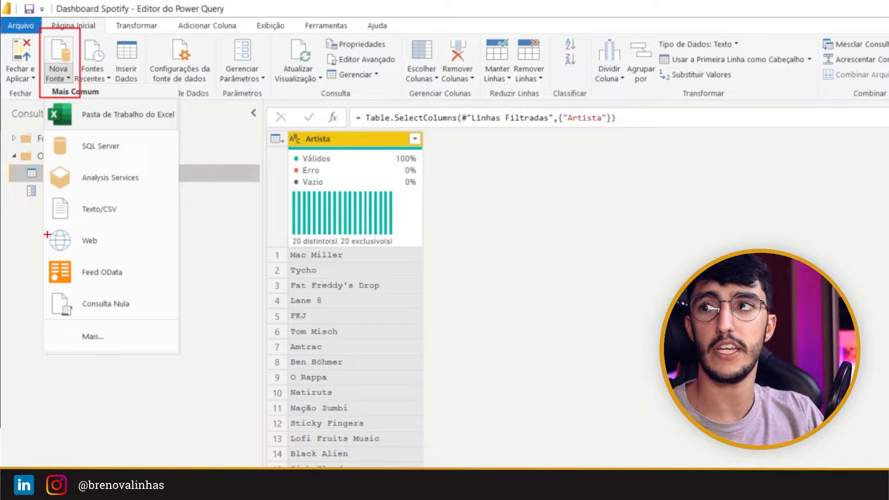
pyautogui.moveTo(93, 253); pyautogui.dragTo(144, 258)
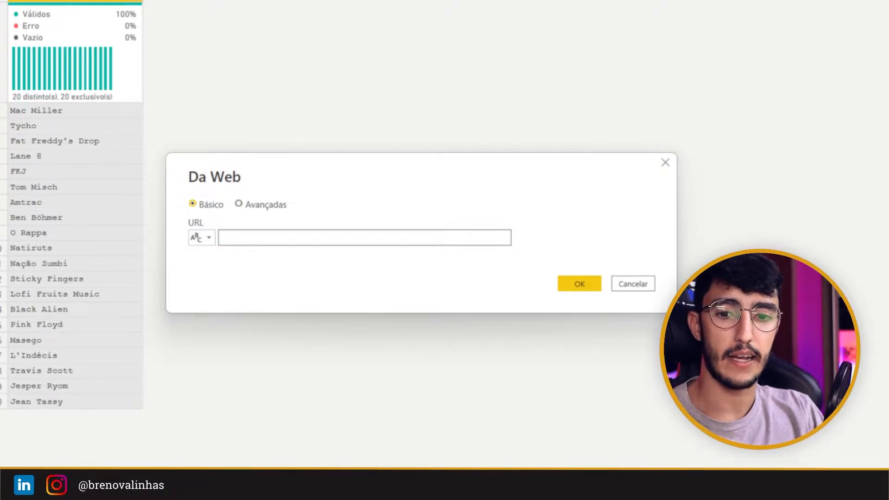
# Step: Copy Metro Boomin's last.fm address from the browser, enter it as the Web source URL and connect to it
pyautogui.hotkey('alt', 'Tab')
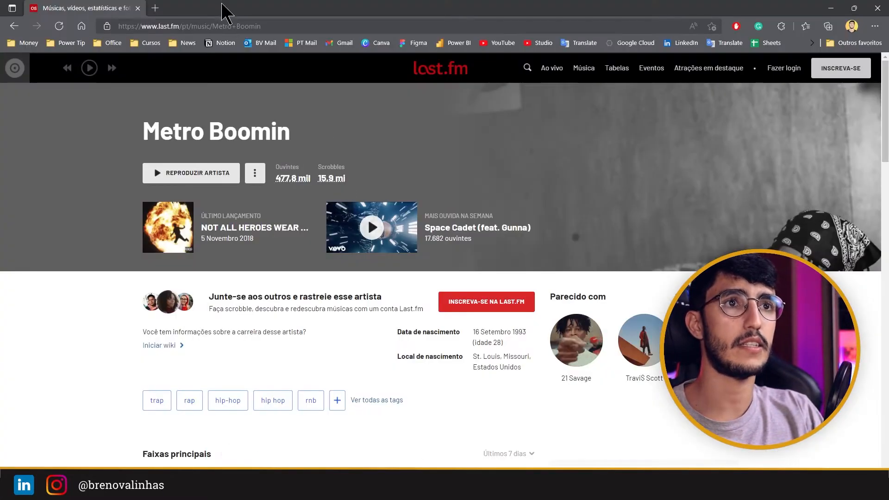
pyautogui.click(270, 25)
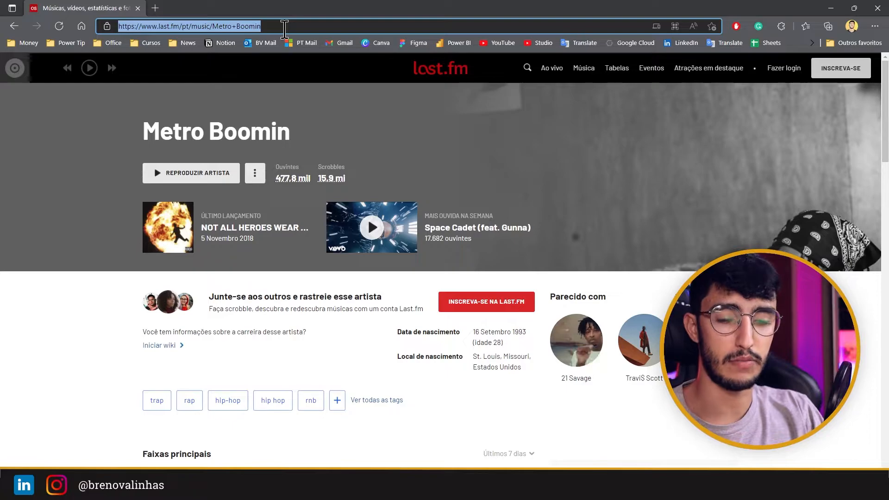
pyautogui.moveTo(496, 489)
pyautogui.click(530, 444)
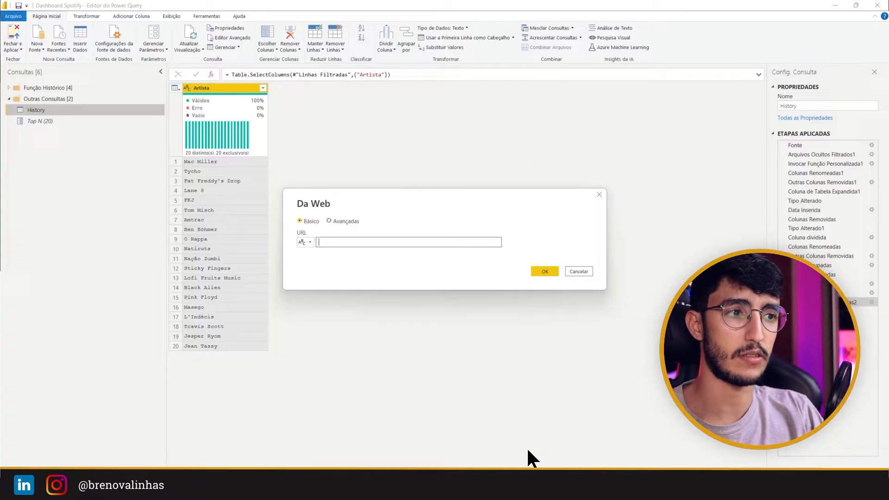
pyautogui.write('https://www.last.fm/pt/music/Metro+Boomin')
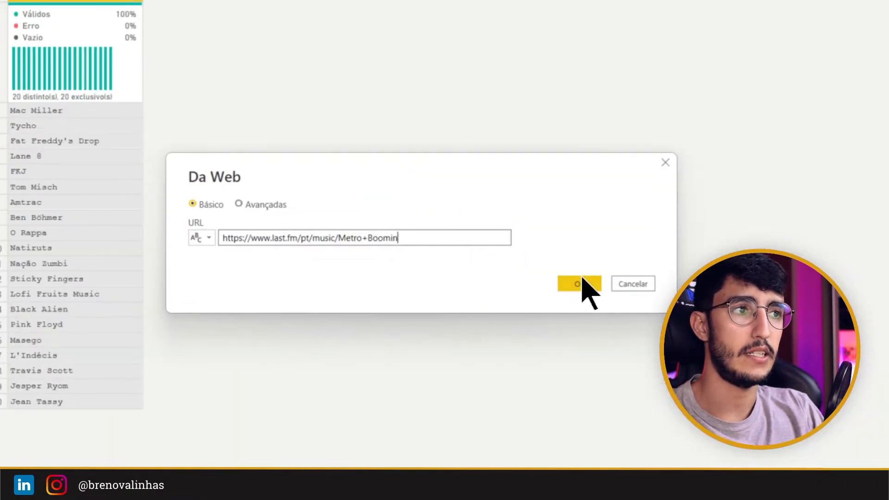
pyautogui.click(547, 271)
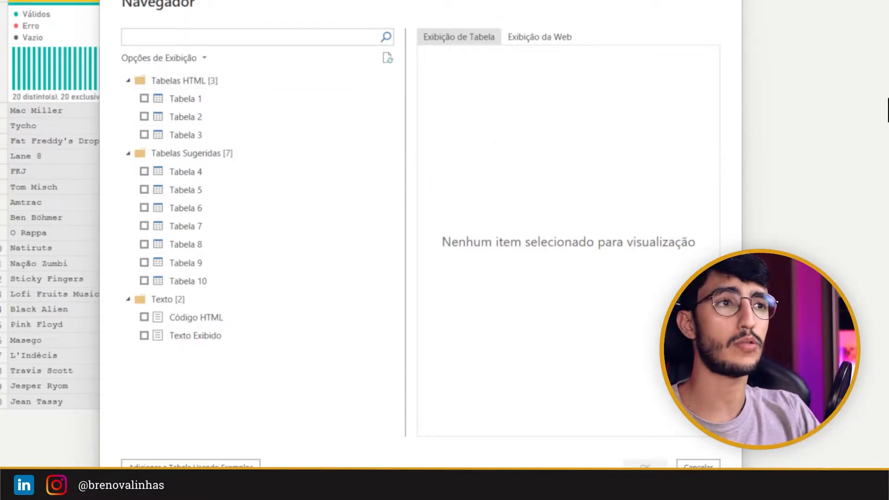
# Step: Examine the web view of the Metro Boomin page in the Navigator and locate its genre tags
pyautogui.click(540, 40)
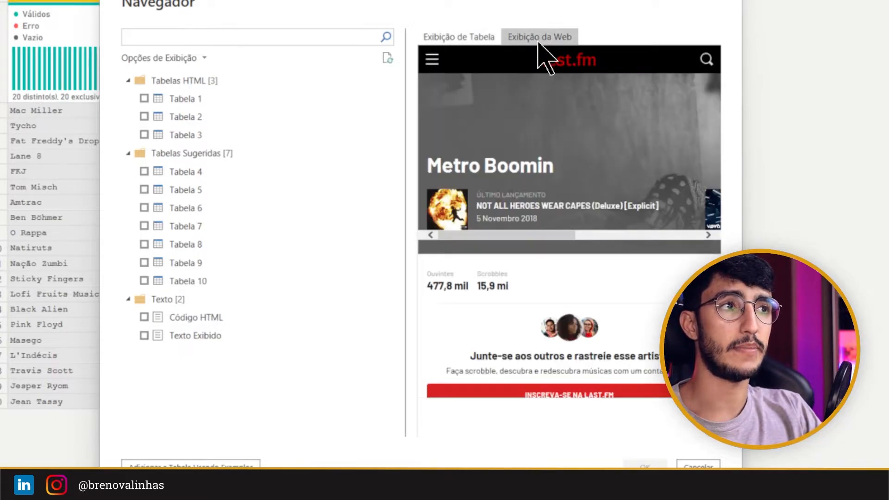
pyautogui.scroll(-5, 648, 185)
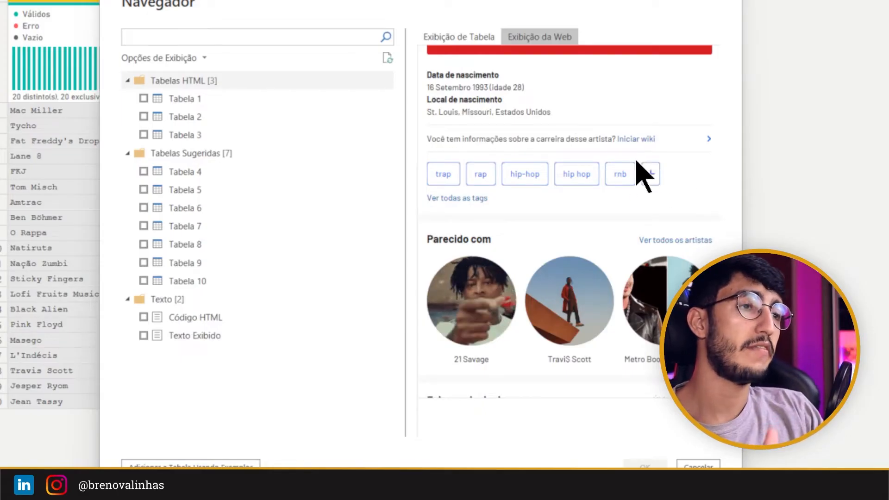
pyautogui.scroll(3, 581, 255)
pyautogui.scroll(2, 597, 257)
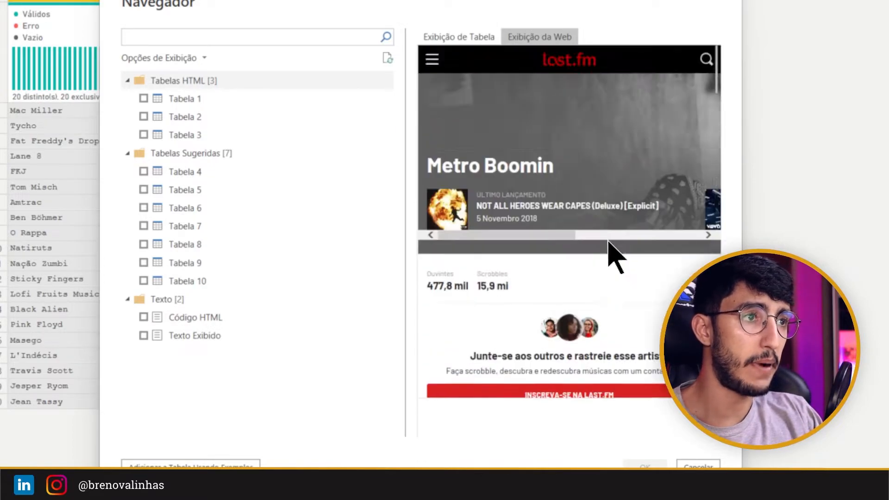
pyautogui.scroll(-8, 621, 254)
pyautogui.scroll(4, 630, 310)
pyautogui.scroll(2, 629, 303)
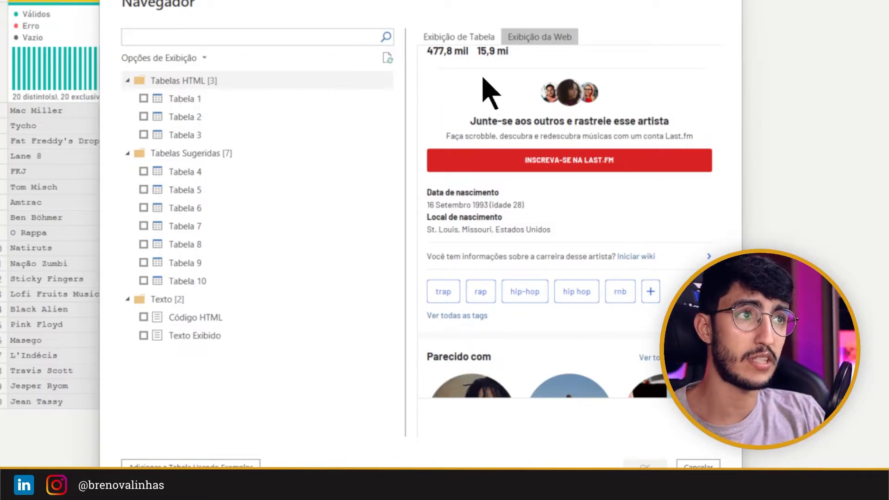
# Step: Preview Tabela 1 through Tabela 6 in table view to check whether any of them contains the genre tags
pyautogui.click(482, 38)
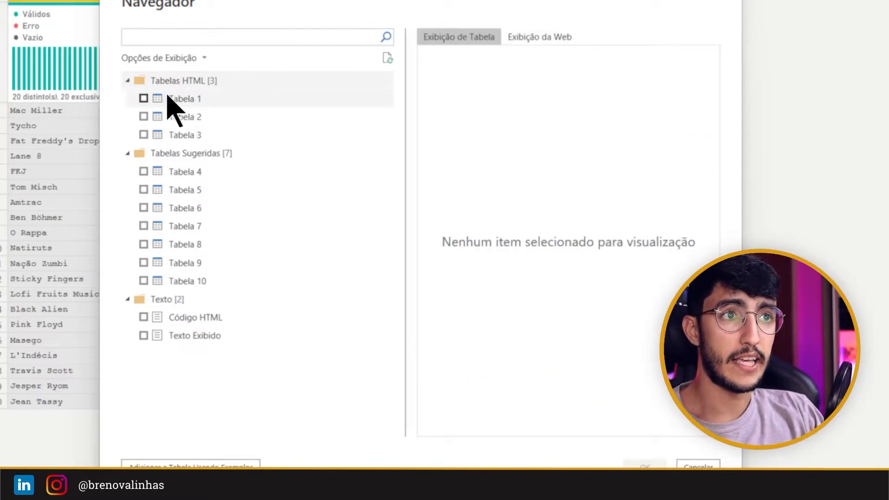
pyautogui.click(214, 105)
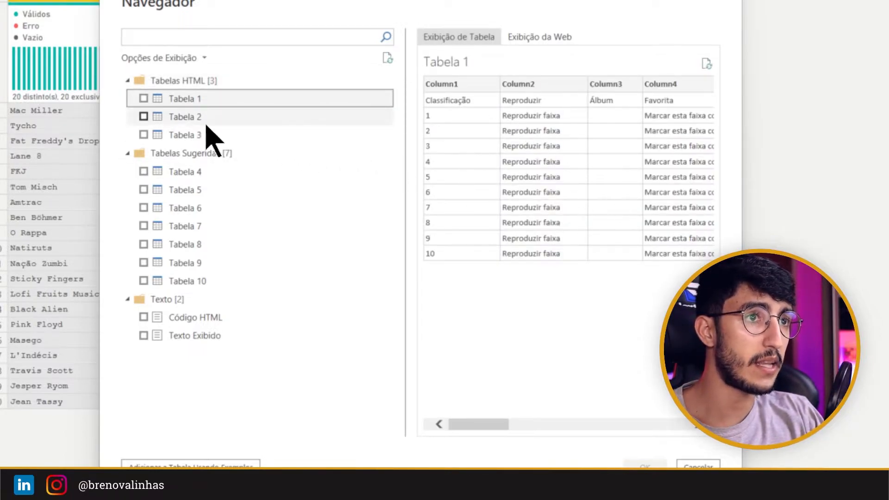
pyautogui.click(204, 117)
pyautogui.scroll(-5, 648, 252)
pyautogui.scroll(5, 649, 251)
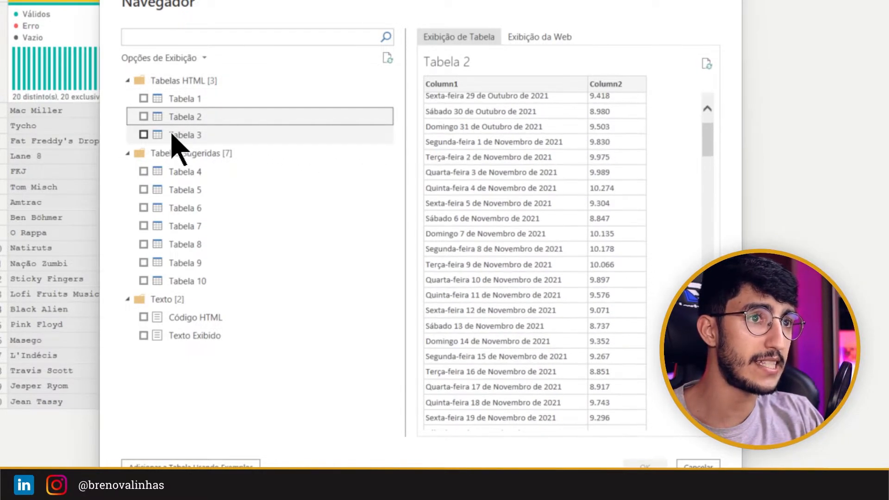
pyautogui.click(179, 136)
pyautogui.scroll(-3, 514, 134)
pyautogui.click(220, 173)
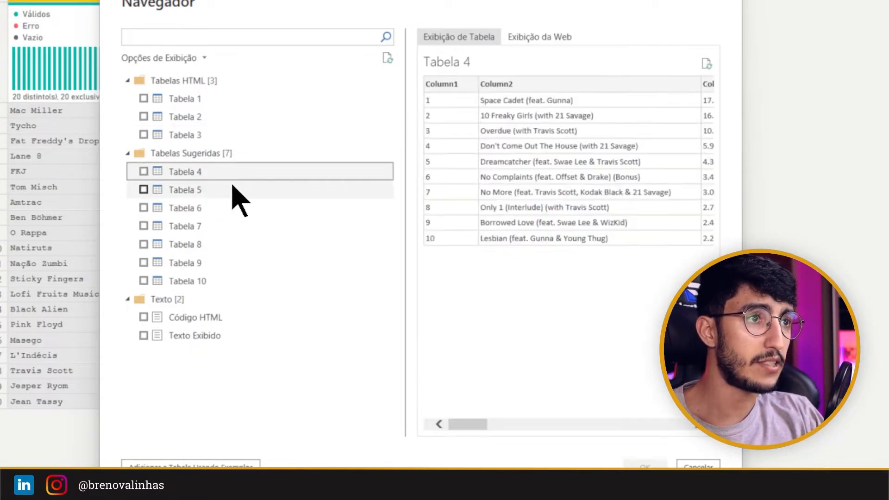
pyautogui.click(217, 191)
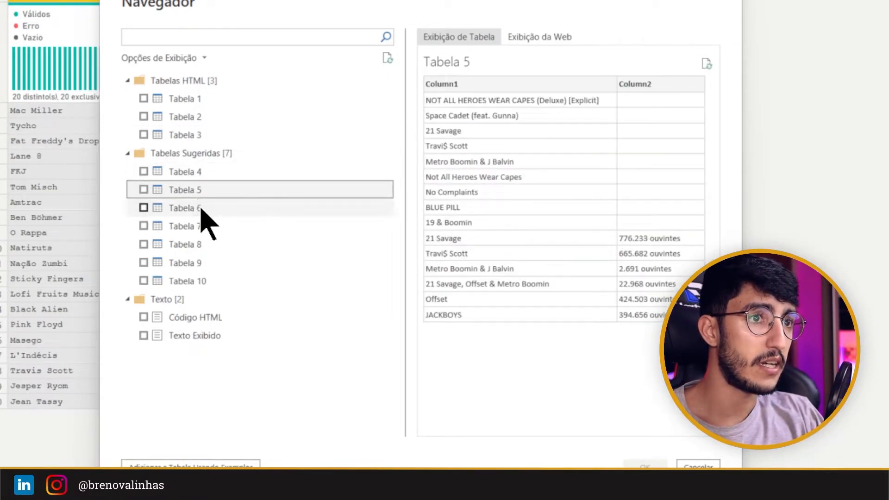
pyautogui.click(202, 208)
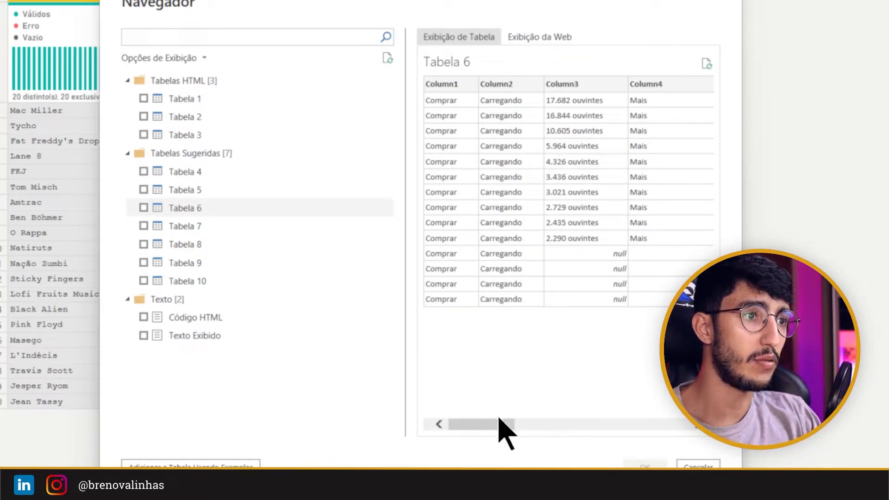
pyautogui.moveTo(502, 423); pyautogui.dragTo(278, 411)
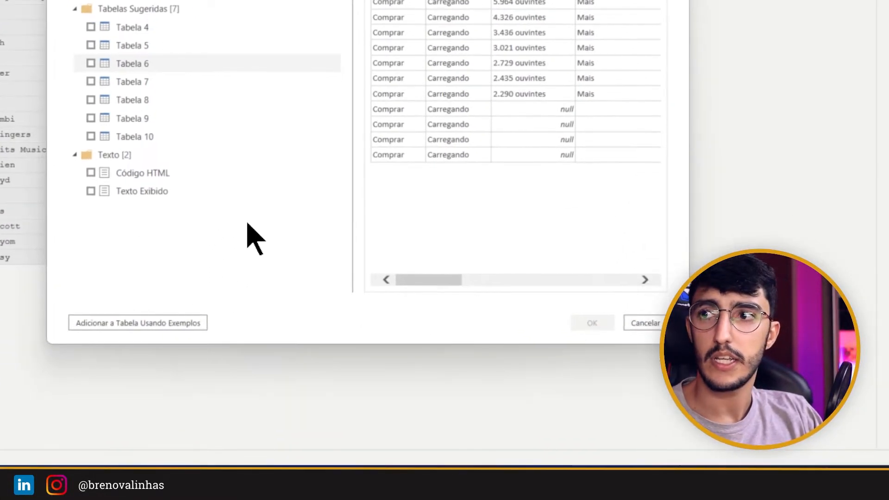
# Step: Start adding a table using examples and bring the page's genre tags into the preview
pyautogui.hotkey('ctrl', '2')
pyautogui.moveTo(224, 308); pyautogui.dragTo(64, 341)
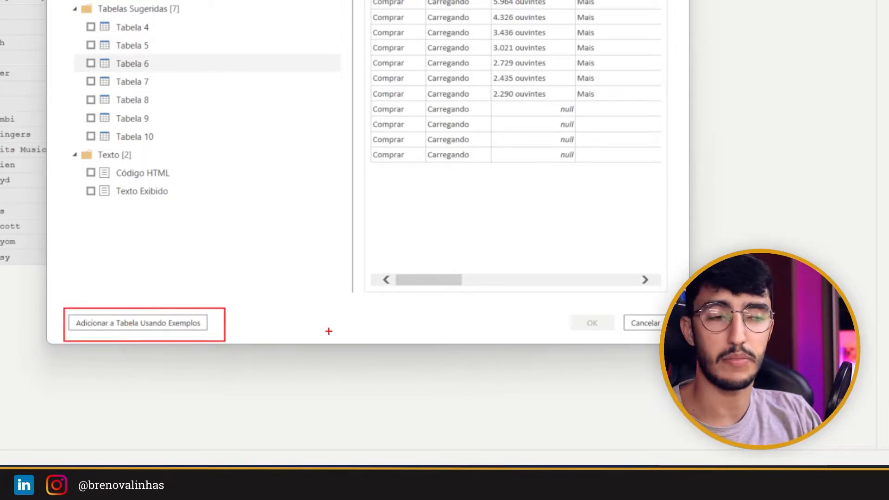
pyautogui.press('Escape')
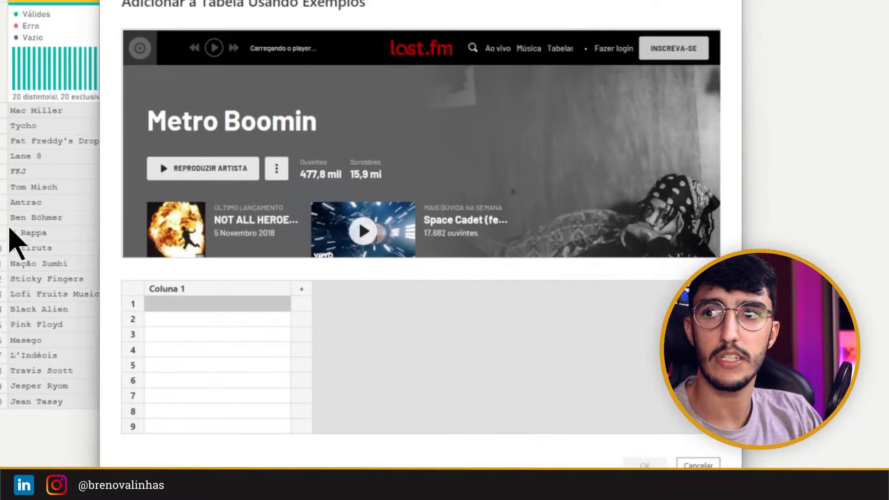
pyautogui.scroll(-6, 318, 155)
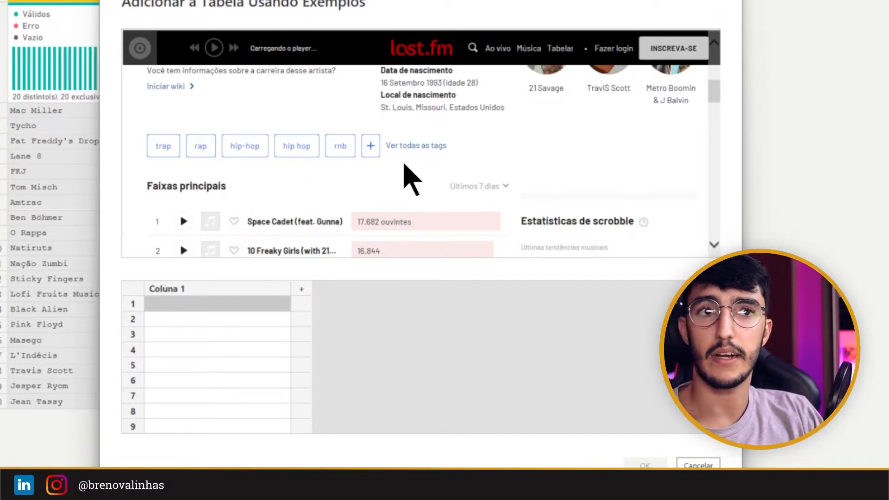
pyautogui.scroll(3, 377, 214)
pyautogui.scroll(-4, 349, 198)
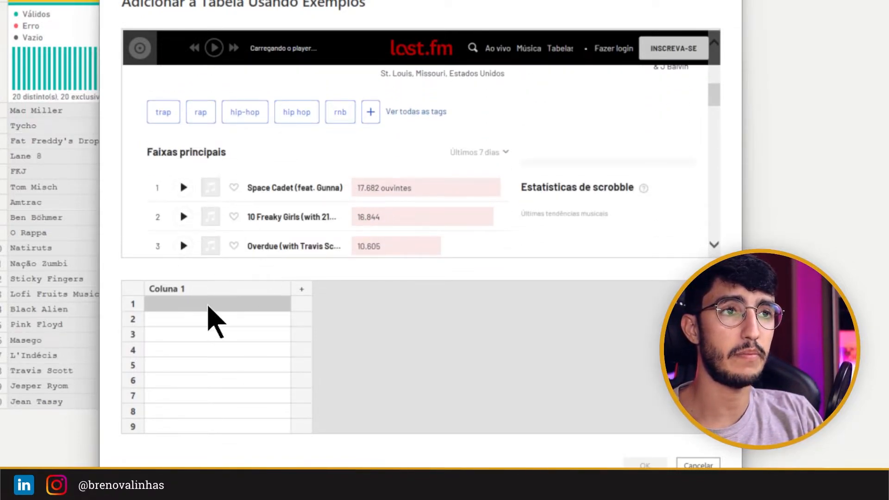
# Step: Enter Trap and rap as the first two column examples and accept the suggestions hip-hop, hip hop and rnb
pyautogui.write('Trap')
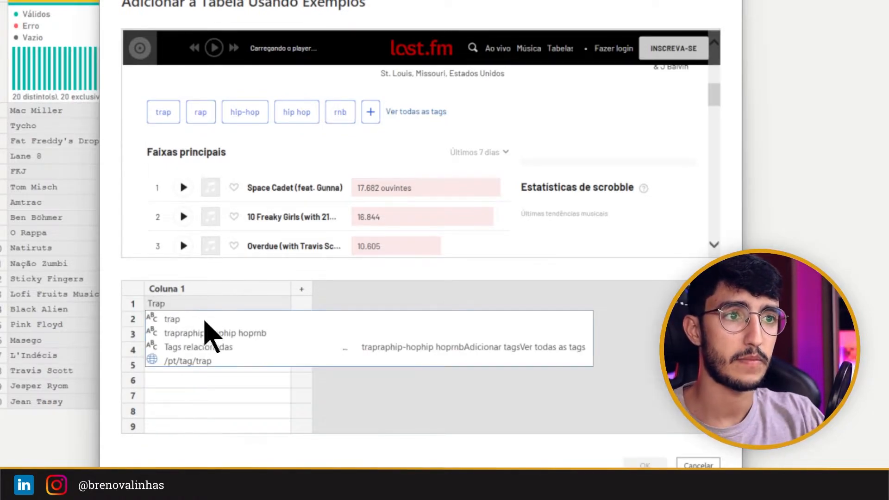
pyautogui.click(199, 299)
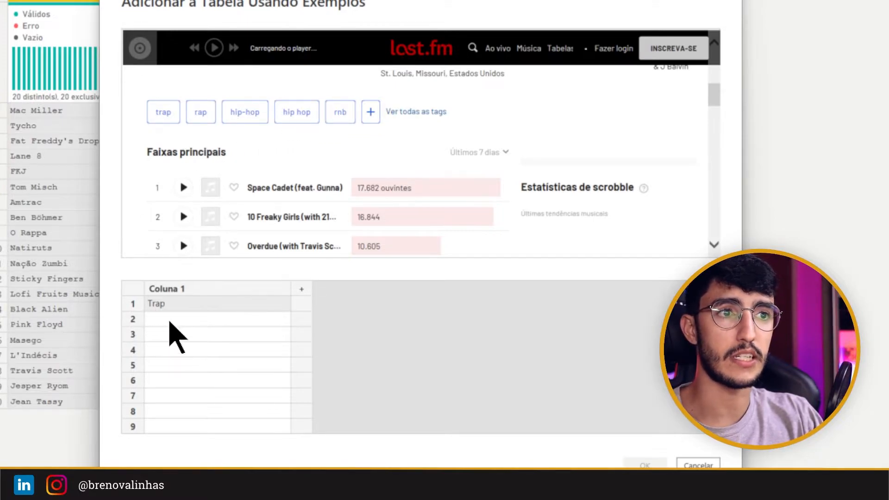
pyautogui.click(167, 321)
pyautogui.write('rap')
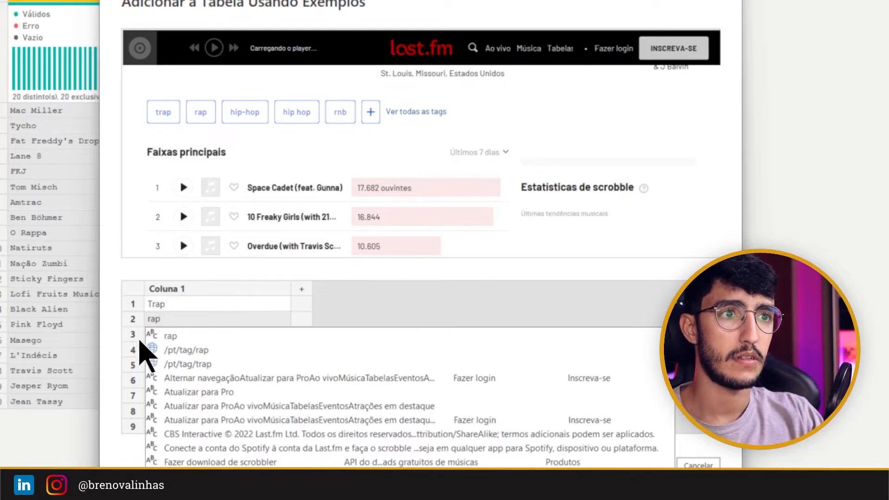
pyautogui.press('Return')
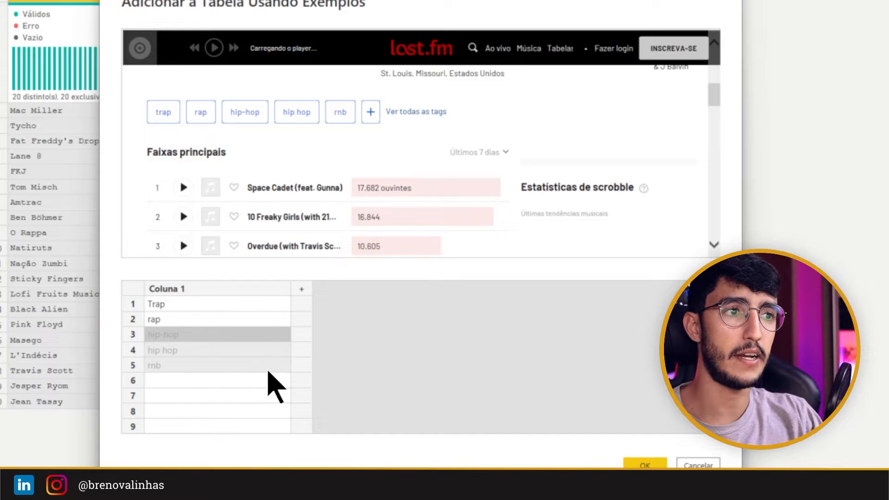
pyautogui.click(234, 336)
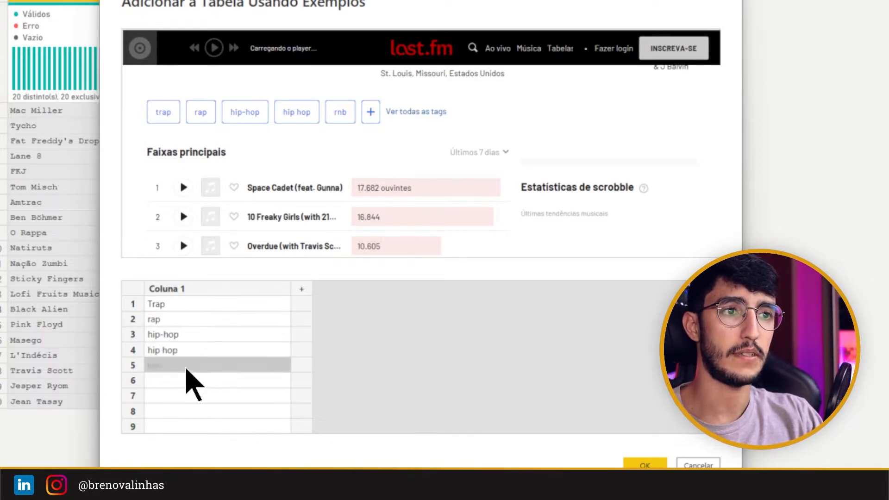
pyautogui.click(188, 365)
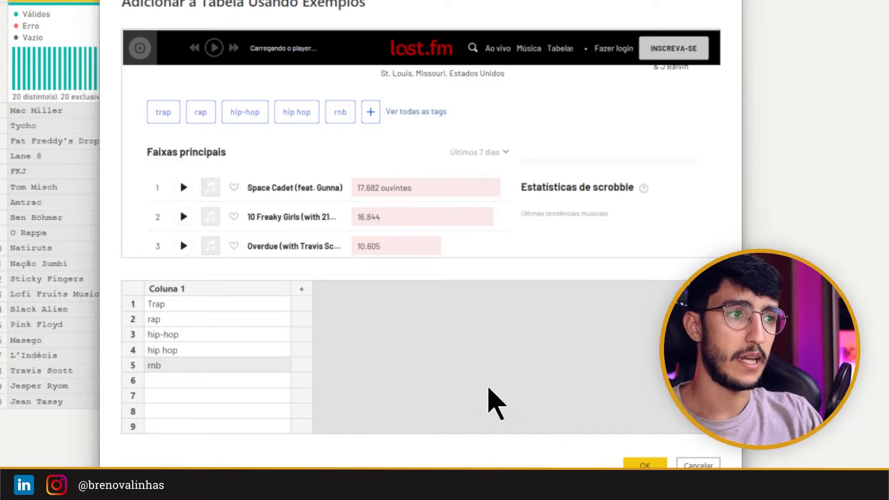
# Step: Name the example column Genero, confirm the table and load it as a new query
pyautogui.doubleClick(224, 289)
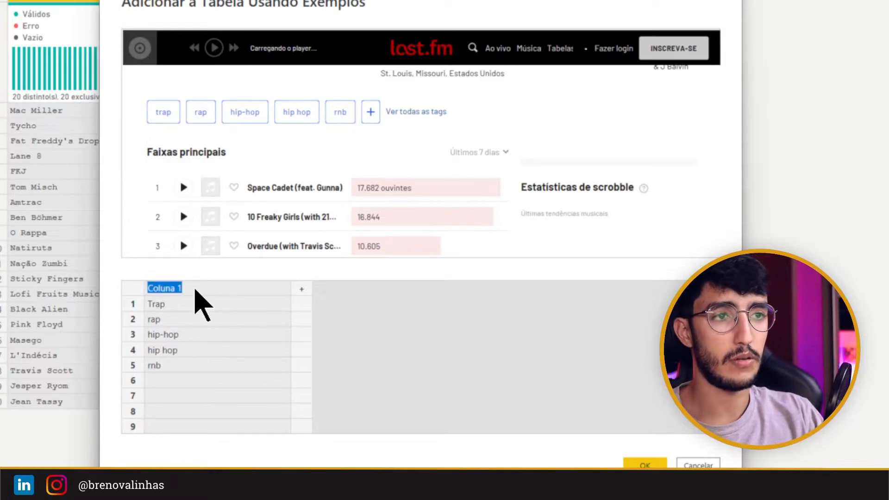
pyautogui.write('Genero')
pyautogui.click(417, 350)
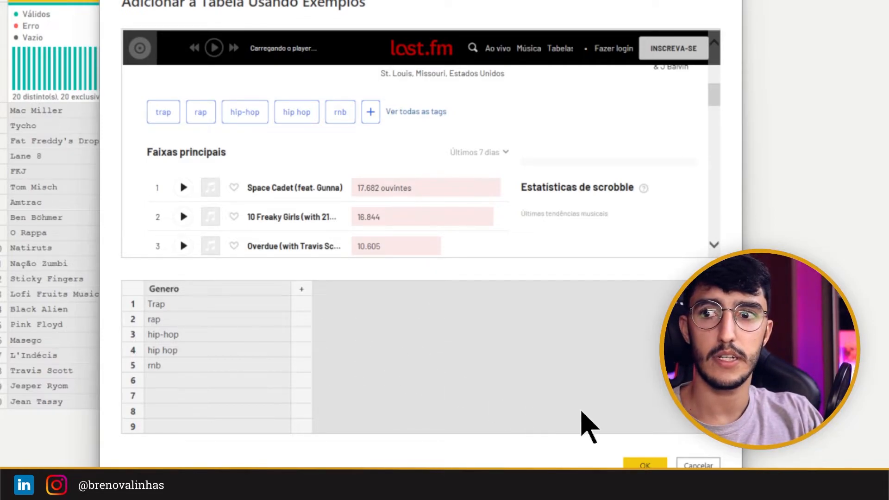
pyautogui.click(641, 464)
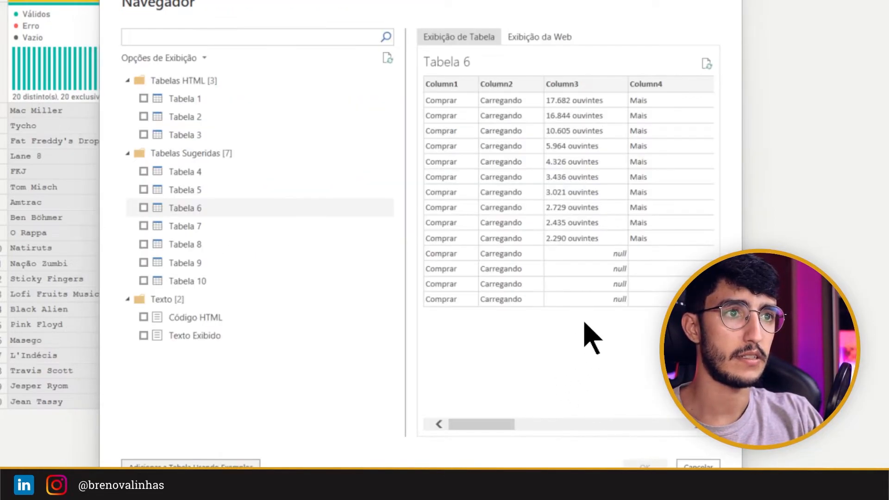
pyautogui.click(191, 372)
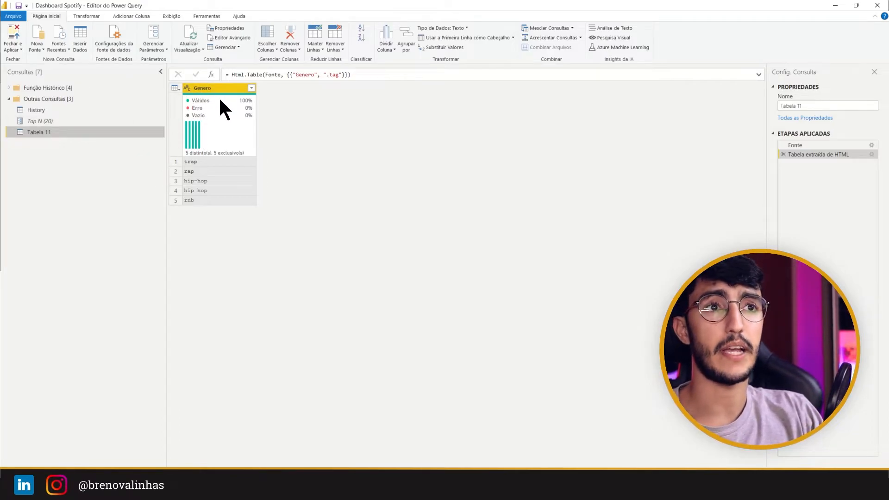
# Step: Rename the Tabela 11 query as Genero Exemplo
pyautogui.doubleClick(47, 134)
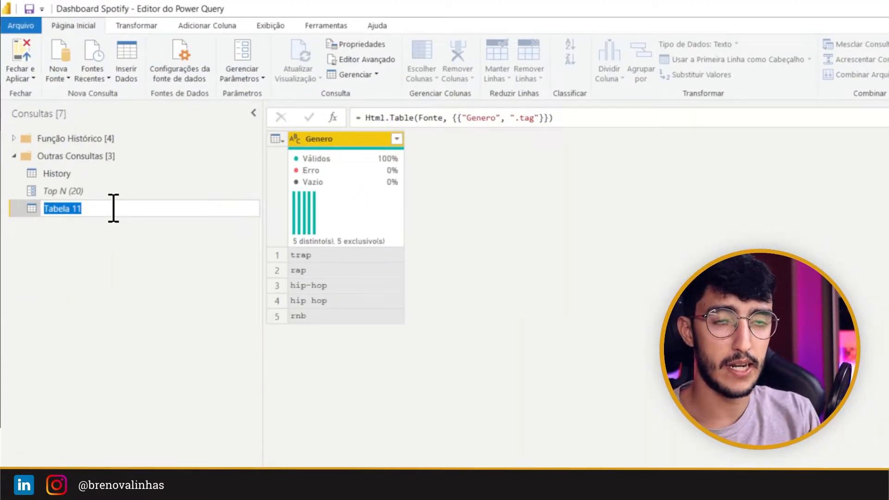
pyautogui.write('Gener')
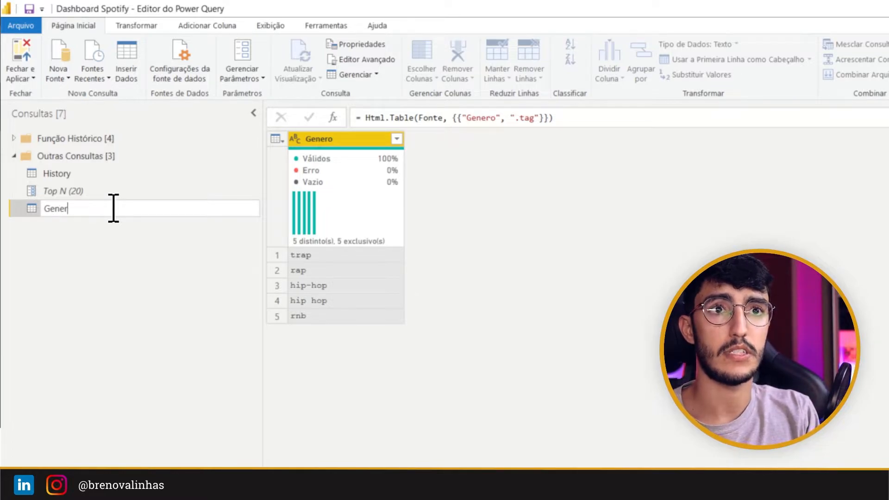
pyautogui.write('o Exemplo')
pyautogui.press('Return')
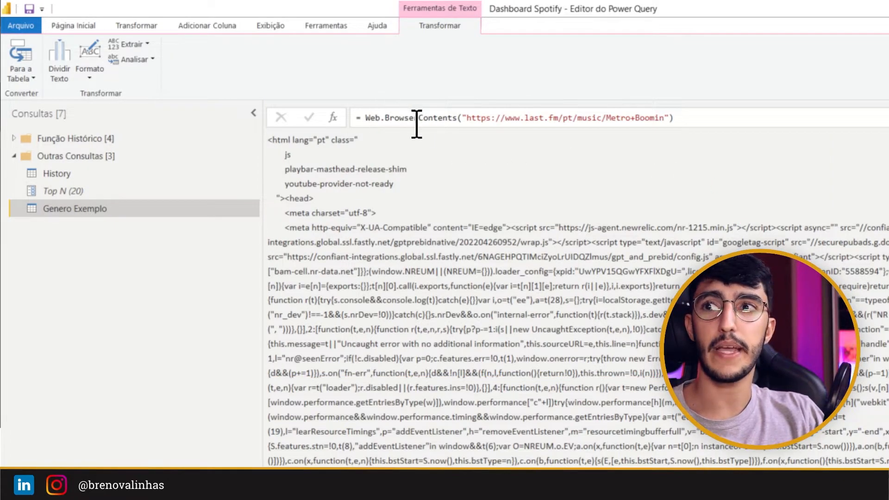
# Step: Change the Fonte step's function from Web.BrowserContents to Web.Contents and return to the extracted genre table
pyautogui.moveTo(356, 100); pyautogui.dragTo(700, 143)
pyautogui.press('Escape')
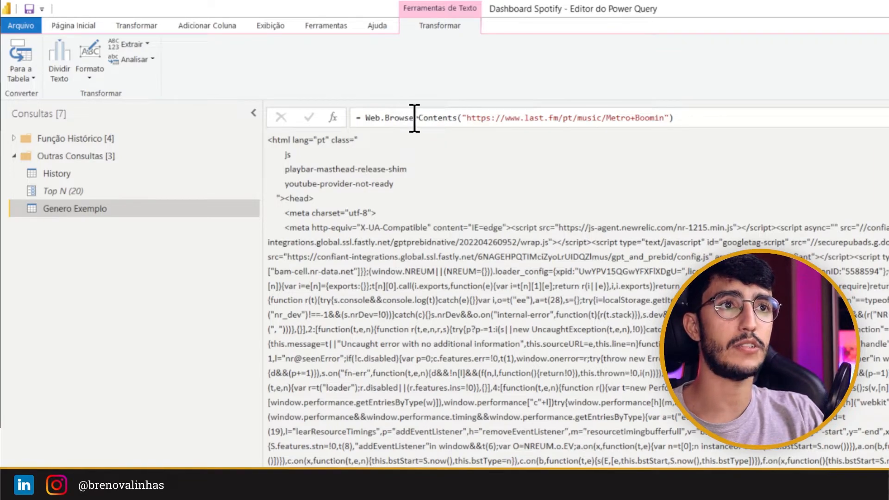
pyautogui.moveTo(419, 119); pyautogui.dragTo(384, 119)
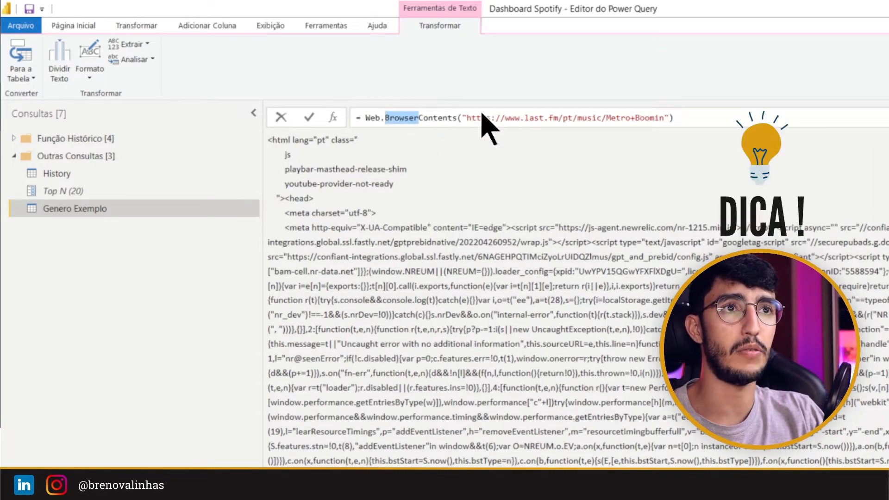
pyautogui.press('Delete')
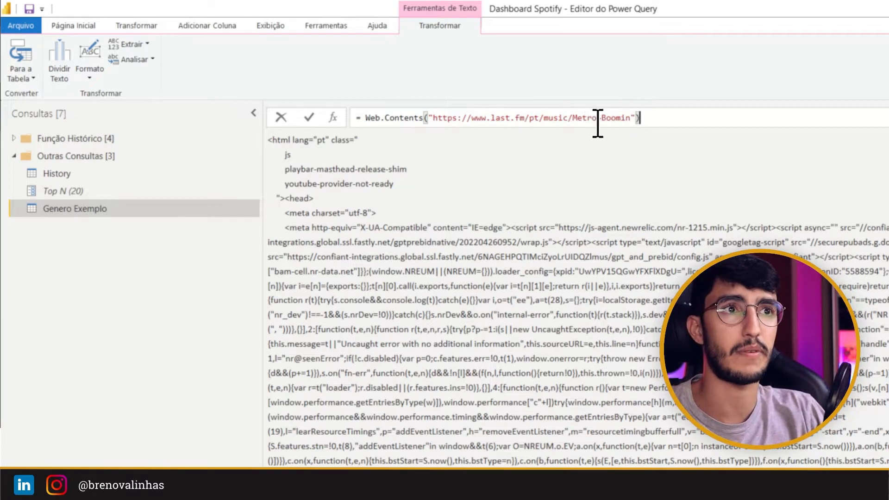
pyautogui.press('Return')
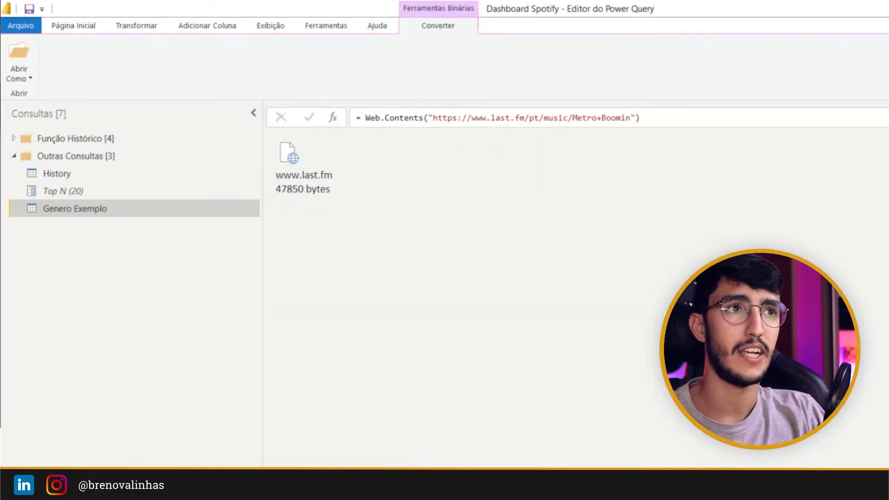
pyautogui.click(885, 241)
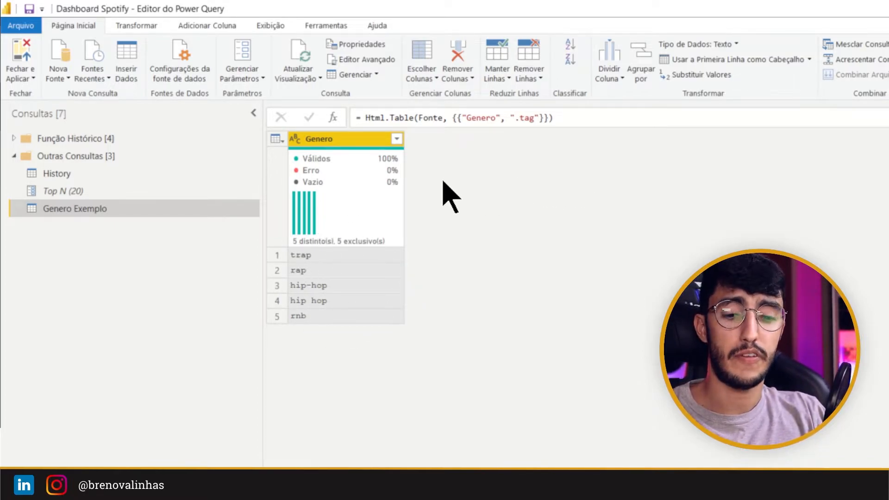
# Step: Keep only the first 1 row of the Genero table
pyautogui.moveTo(74, 27); pyautogui.dragTo(107, 41)
pyautogui.moveTo(482, 28); pyautogui.dragTo(516, 99)
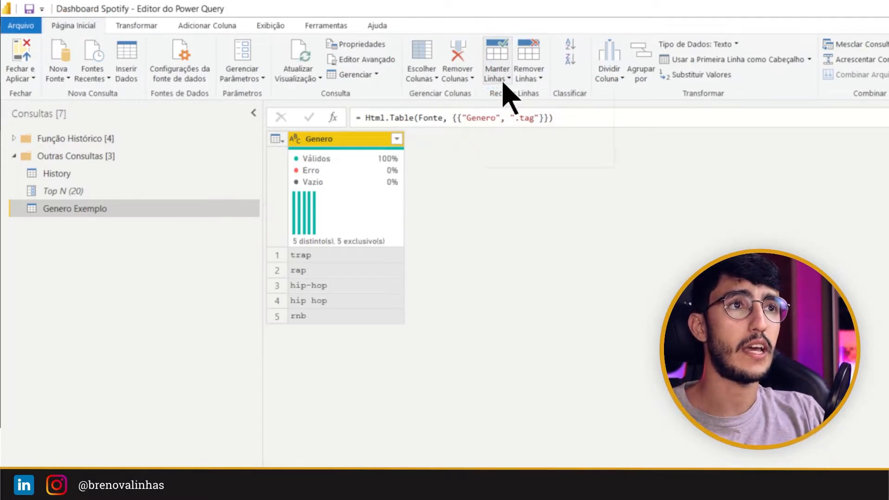
pyautogui.click(502, 82)
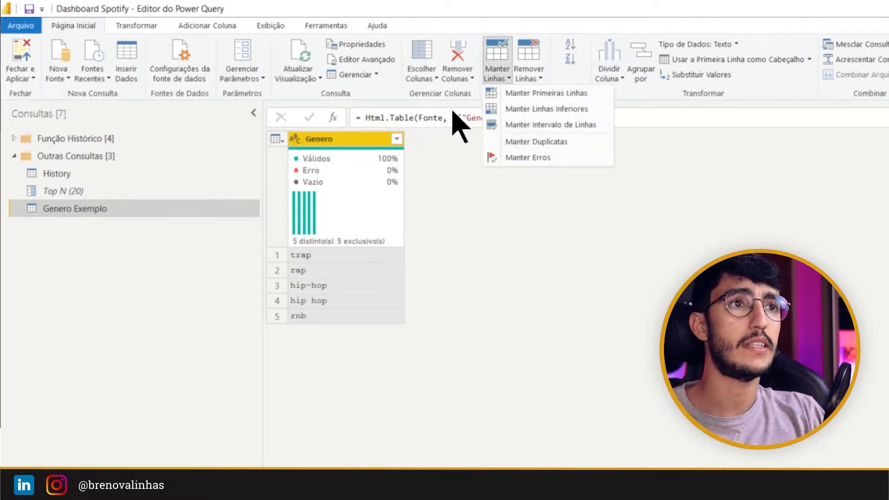
pyautogui.click(545, 96)
pyautogui.write('1')
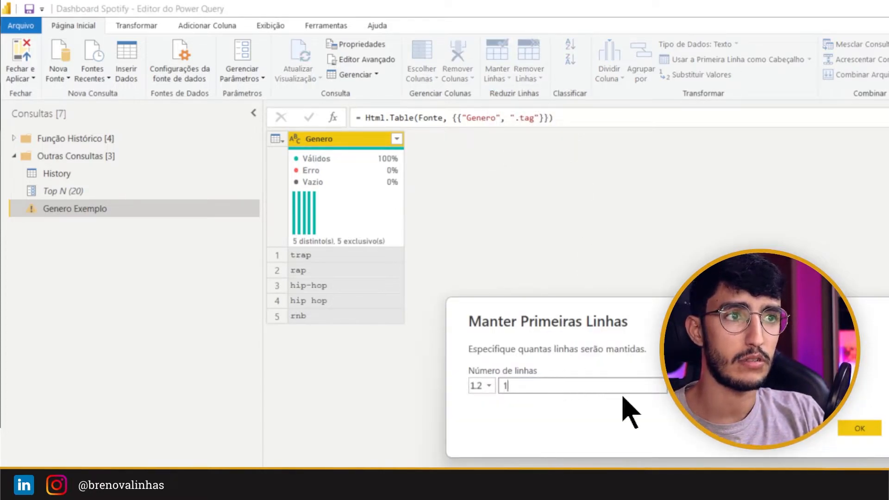
pyautogui.click(866, 432)
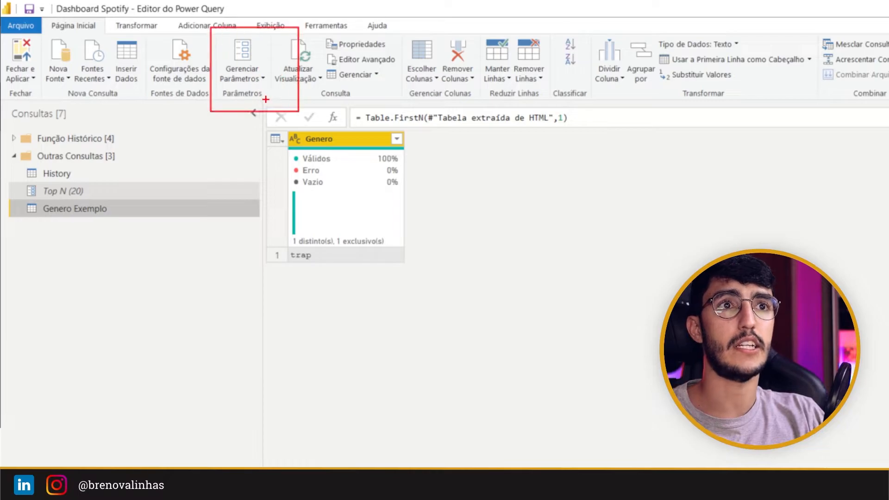
# Step: Create a new parameter named Nome do Artista with type Texto and current value Seu Jorge
pyautogui.click(254, 79)
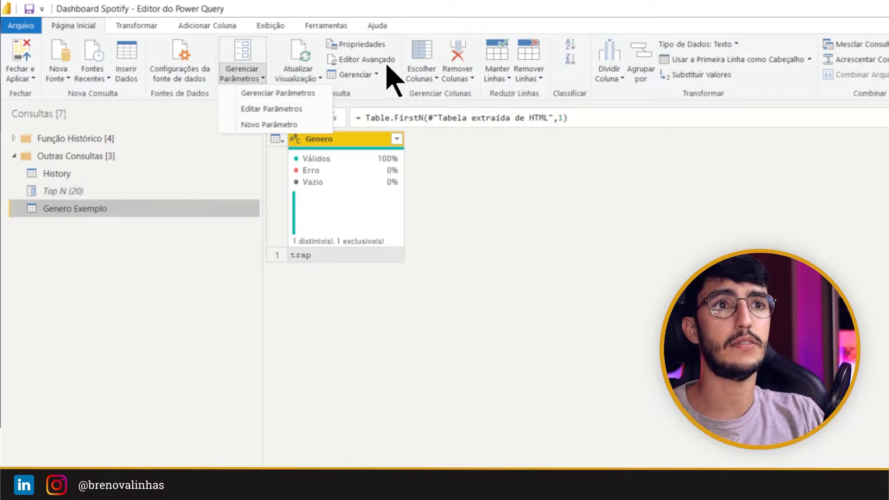
pyautogui.click(291, 125)
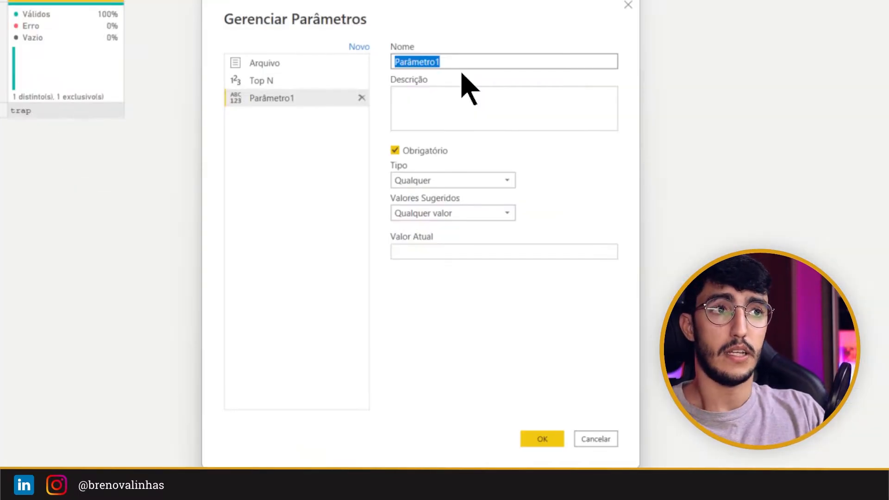
pyautogui.write('Nome do Artista')
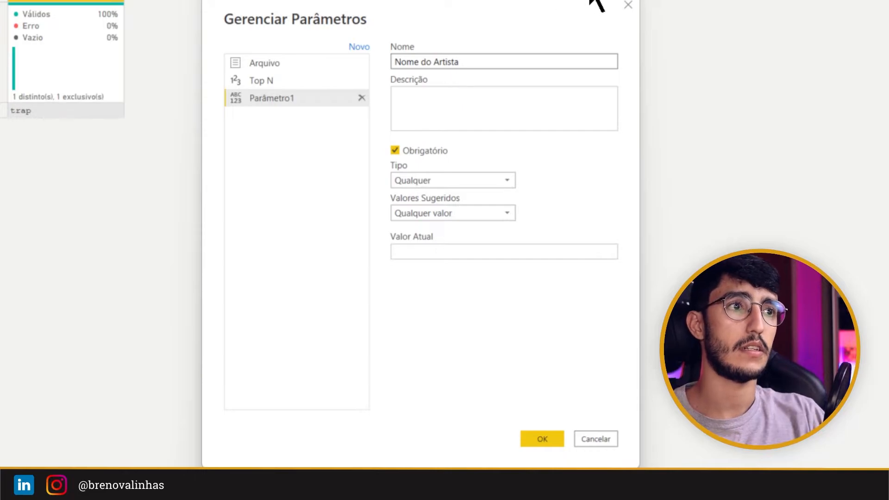
pyautogui.click(486, 181)
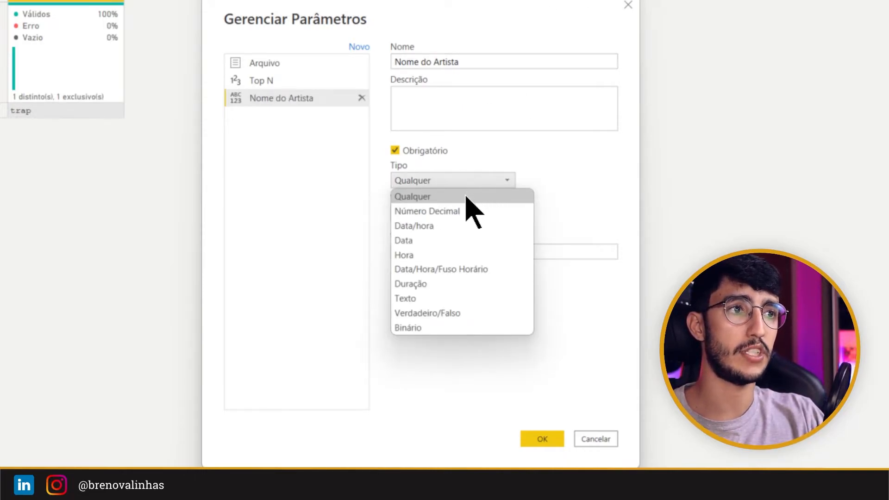
pyautogui.click(451, 299)
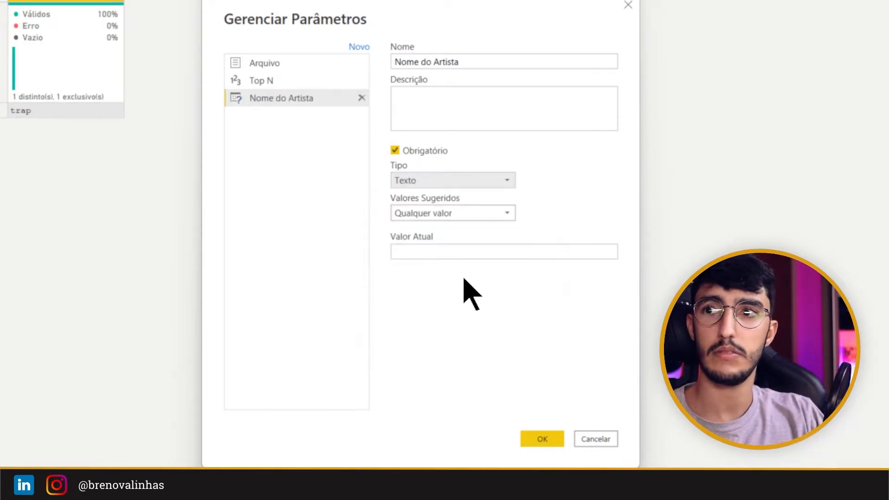
pyautogui.click(445, 246)
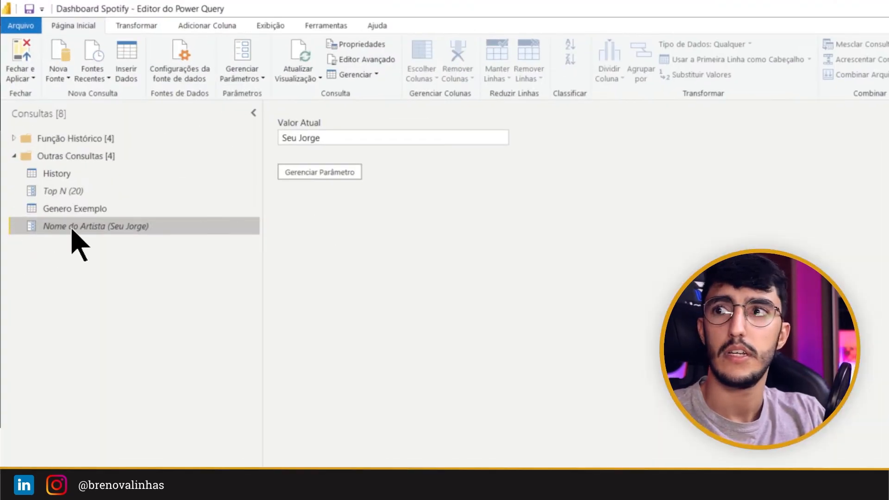
# Step: In Genero Exemplo's Fonte formula, close the URL string after "music/" and add an & before the artist name
pyautogui.click(96, 212)
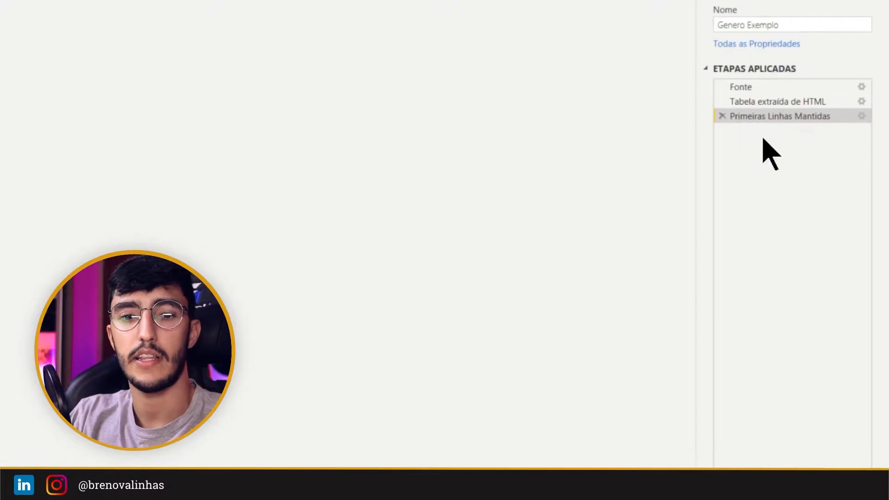
pyautogui.click(756, 89)
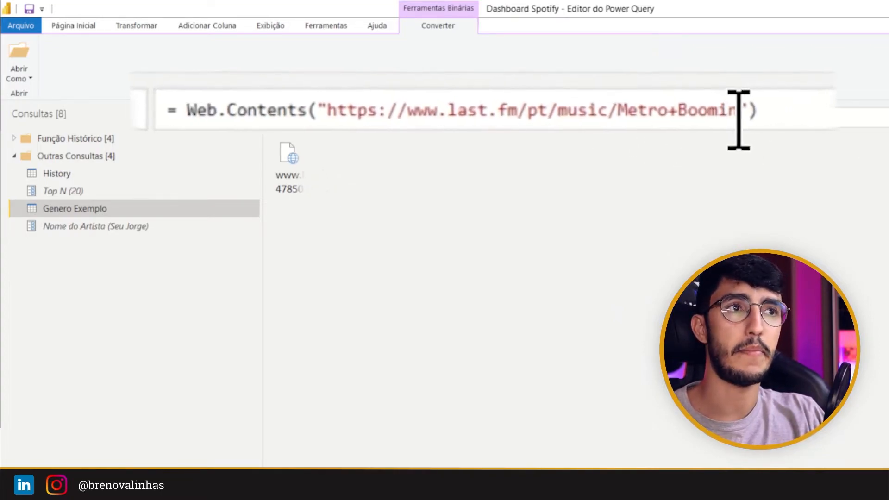
pyautogui.hotkey('ctrl', '2')
pyautogui.moveTo(857, 169)
pyautogui.mouseDown()
pyautogui.moveTo(643, 74)
pyautogui.moveTo(667, 55)
pyautogui.moveTo(646, 65)
pyautogui.moveTo(606, 55)
pyautogui.moveTo(617, 59)
pyautogui.mouseUp()
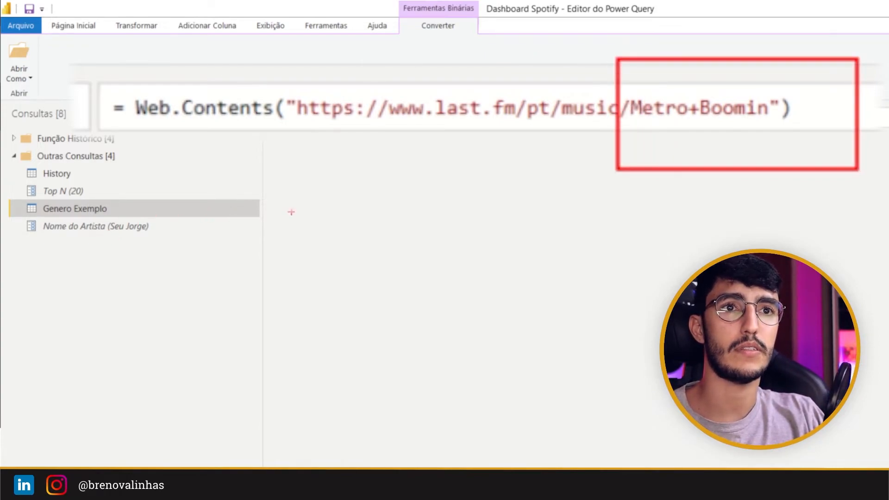
pyautogui.press('Escape')
pyautogui.moveTo(631, 111); pyautogui.dragTo(689, 111)
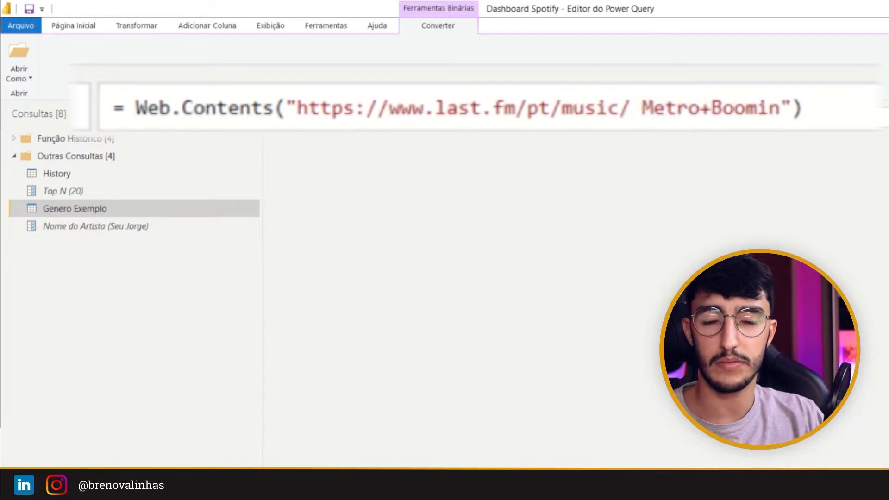
pyautogui.write('& ')
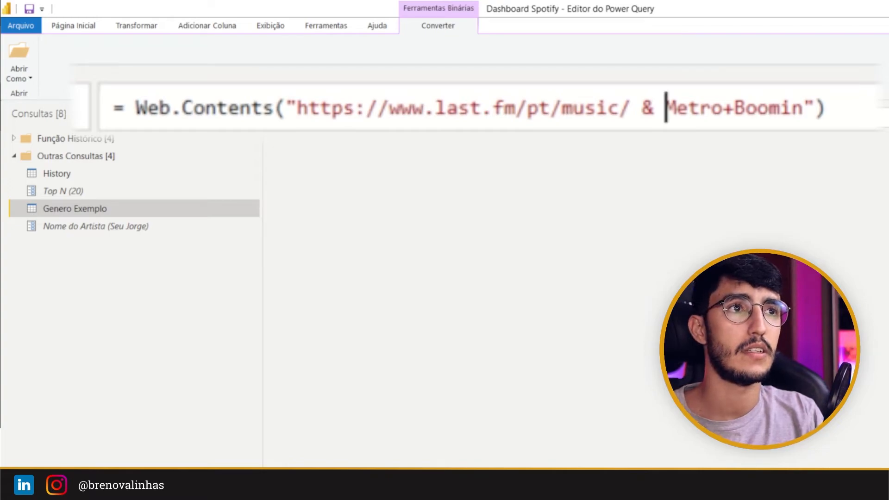
pyautogui.write('"')
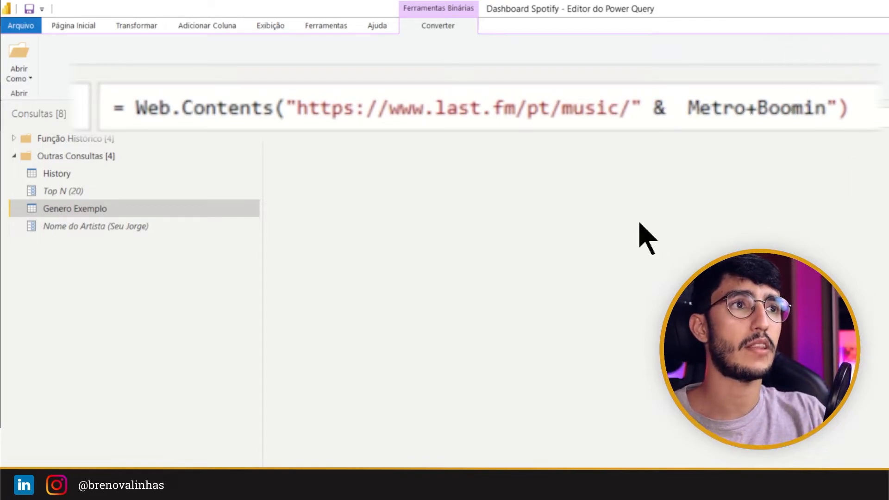
# Step: Replace Metro+Boomin in the Fonte formula with the #"Nome do Artista" parameter and apply the change
pyautogui.moveTo(838, 117); pyautogui.dragTo(689, 109)
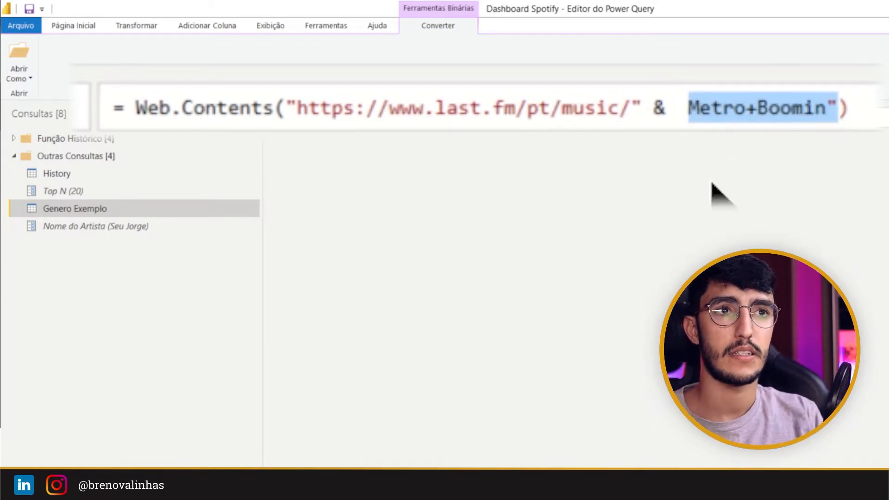
pyautogui.write('Nome')
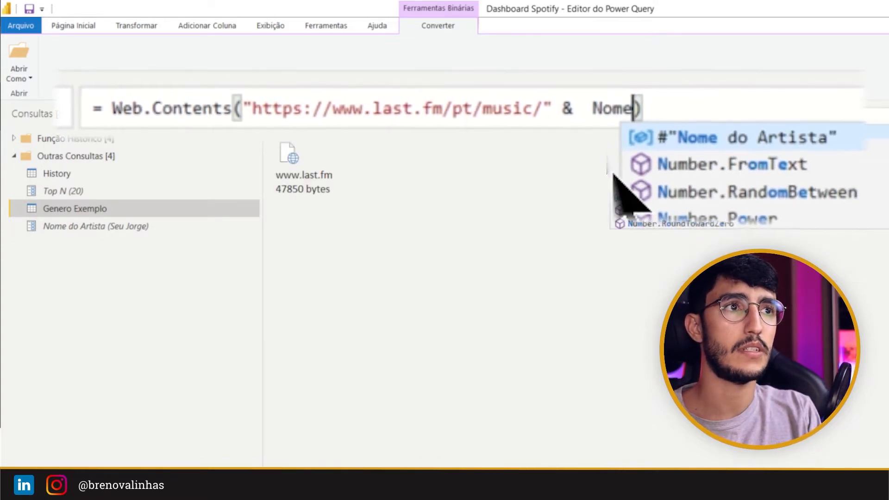
pyautogui.click(766, 139)
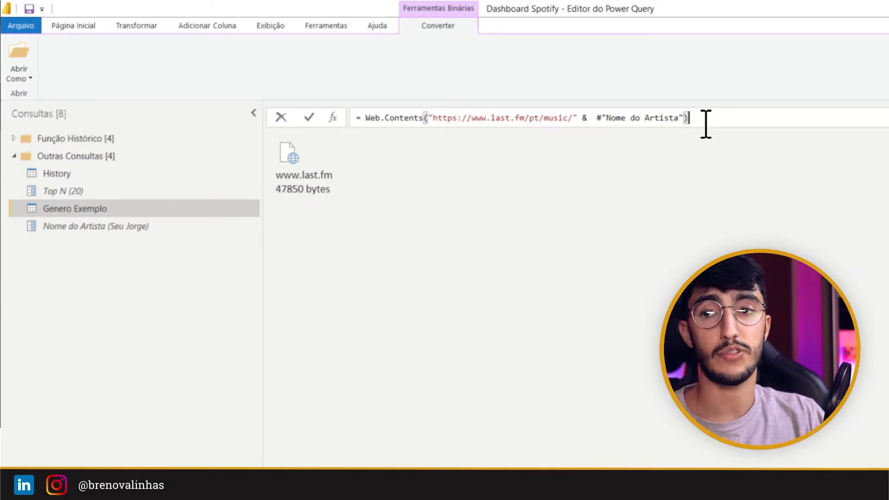
pyautogui.press('Return')
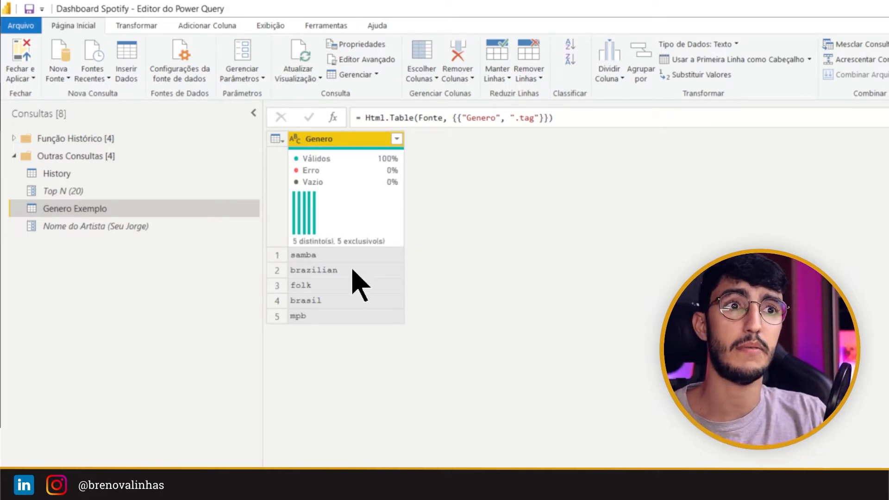
# Step: Create a function named Procurar Gênero from the Genero Exemplo query, using the Nome do Artista parameter
pyautogui.moveTo(354, 205)
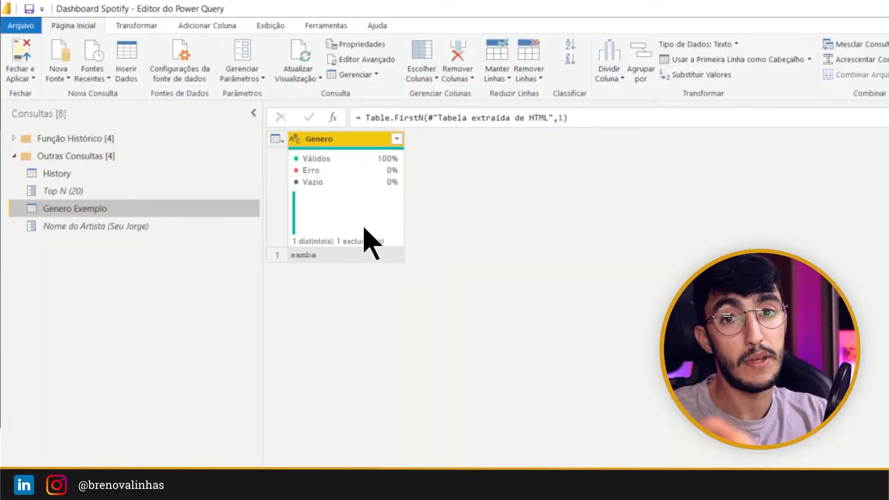
pyautogui.moveTo(340, 231)
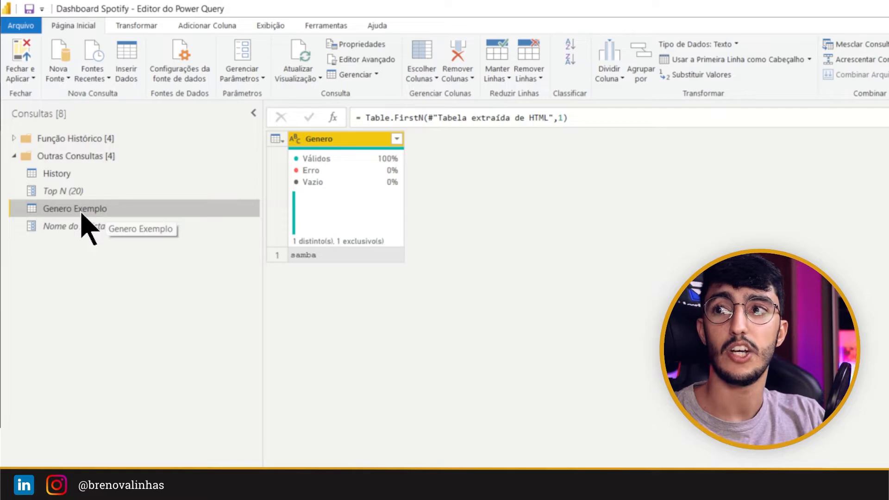
pyautogui.click(124, 226)
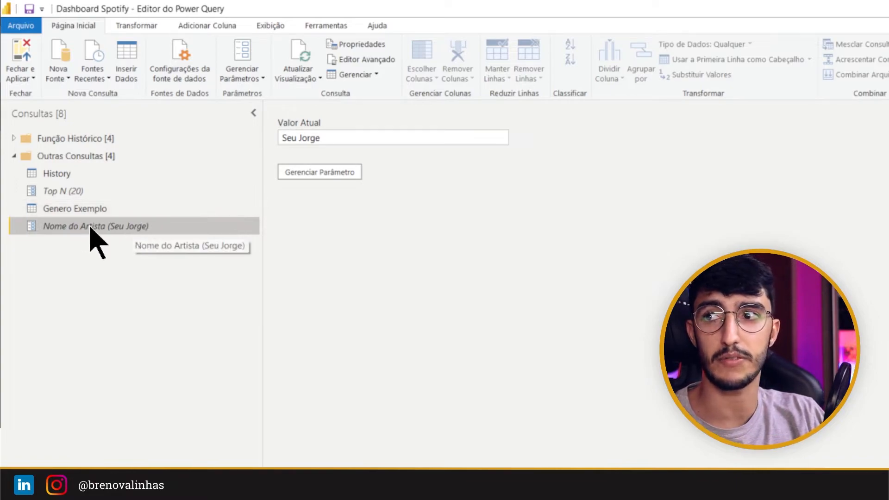
pyautogui.click(105, 208)
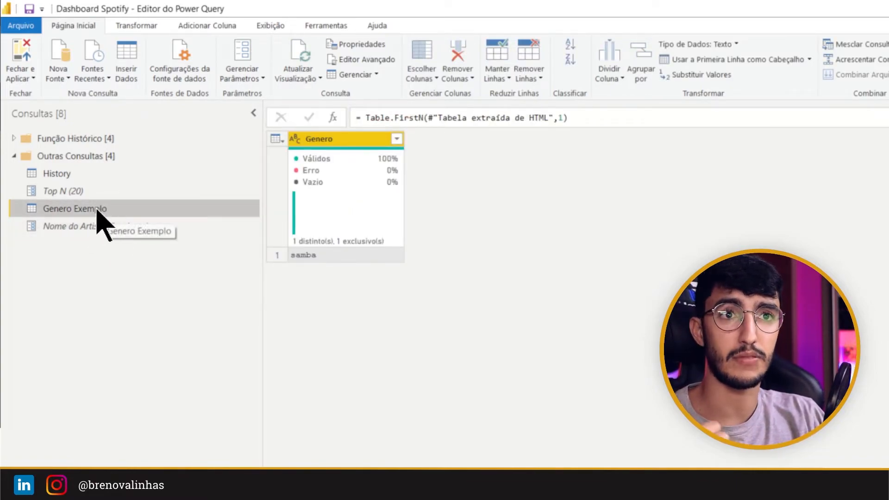
pyautogui.rightClick(99, 212)
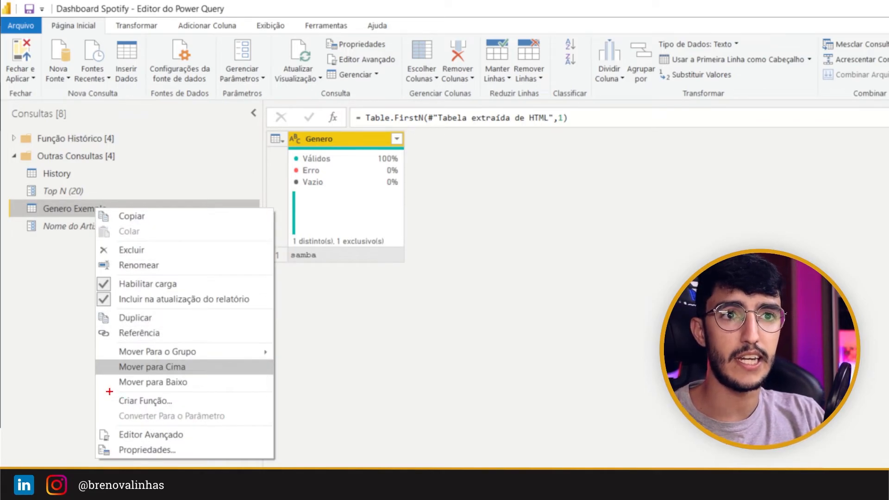
pyautogui.click(165, 401)
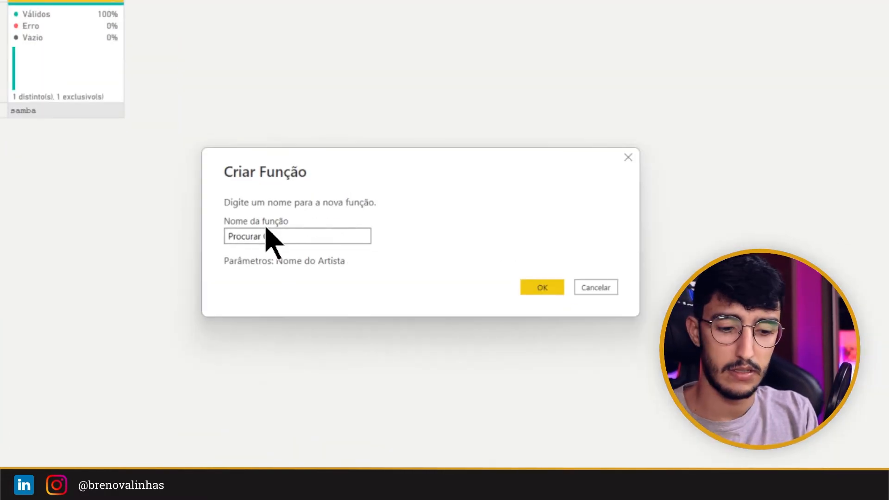
pyautogui.press('Return')
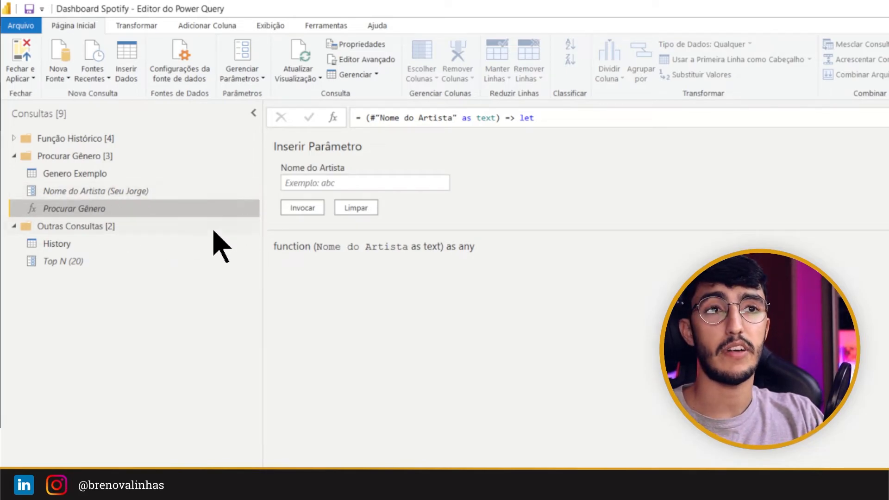
# Step: Add a column named Gênero to the History query by invoking the Procurar Gênero function with the Artista column as its parameter
pyautogui.click(70, 246)
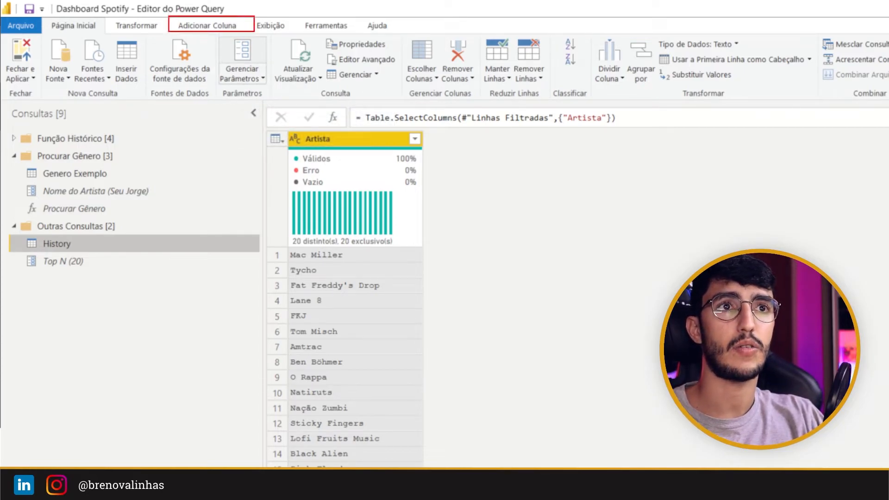
pyautogui.click(234, 28)
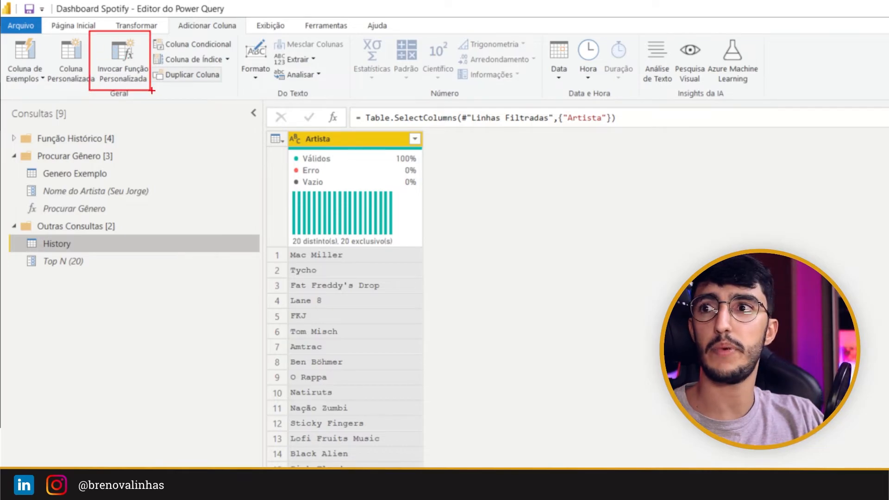
pyautogui.click(124, 65)
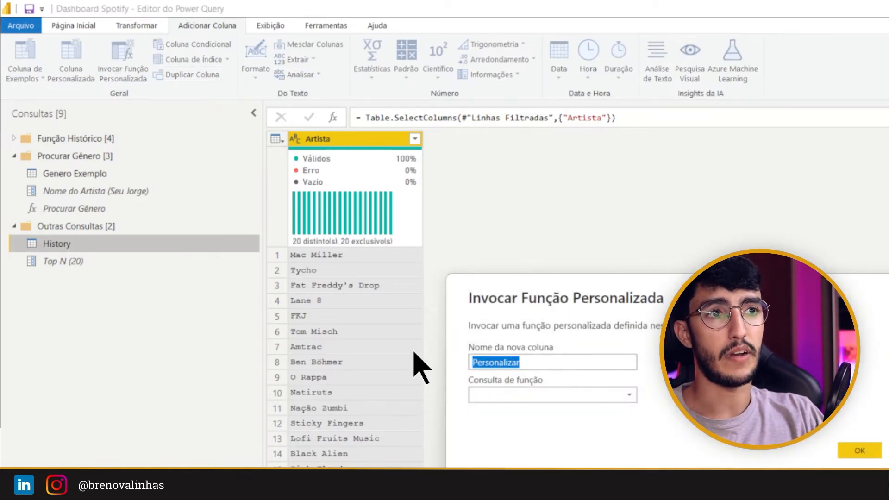
pyautogui.write('Gênero')
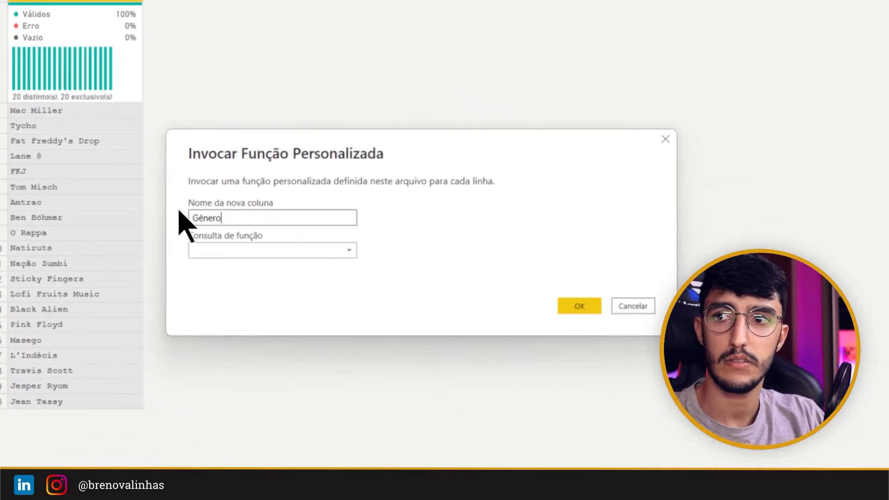
pyautogui.click(246, 250)
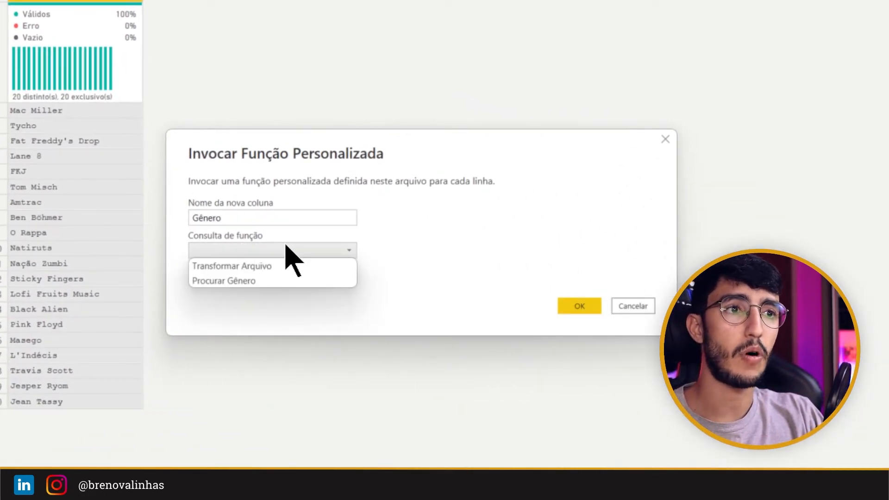
pyautogui.click(231, 280)
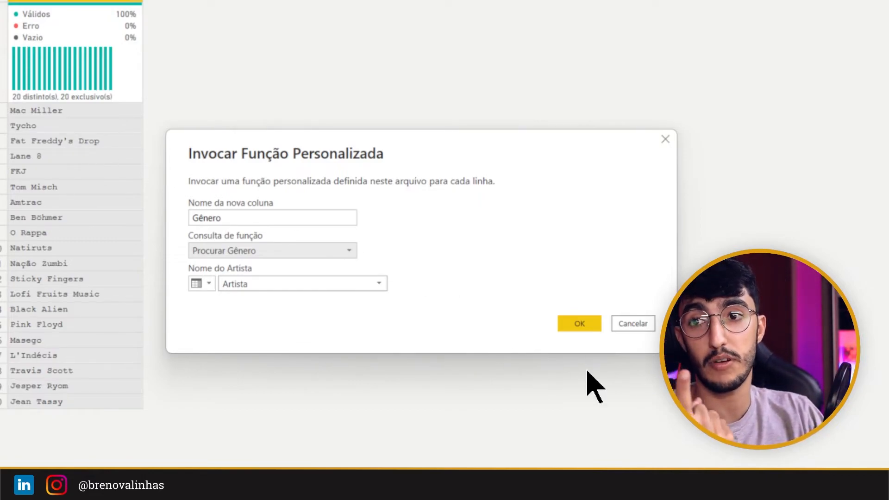
pyautogui.click(579, 323)
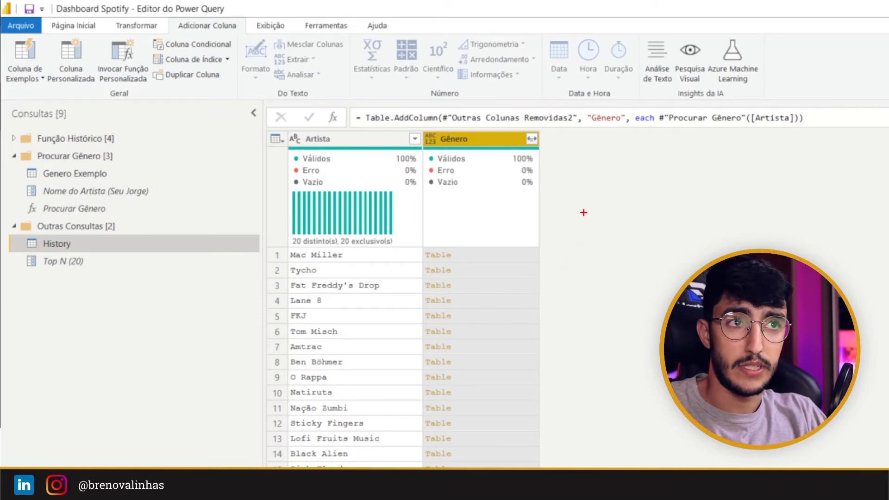
pyautogui.click(533, 139)
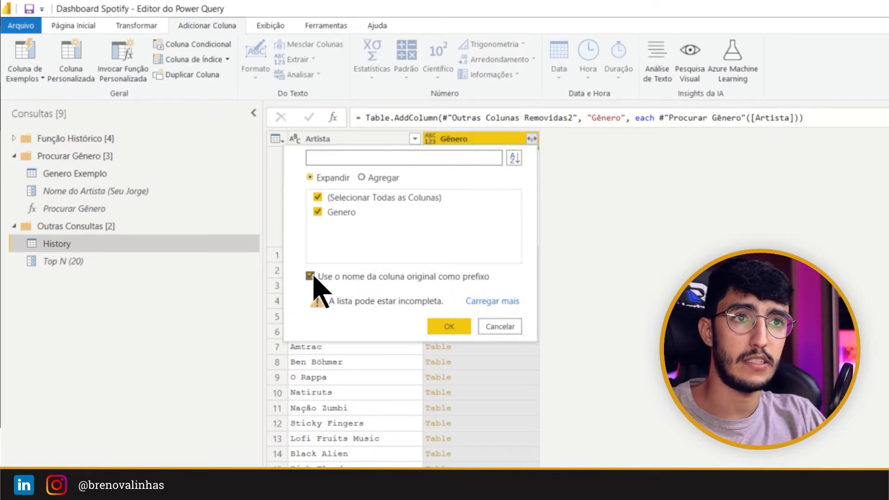
pyautogui.moveTo(298, 262); pyautogui.dragTo(503, 297)
pyautogui.press('Escape')
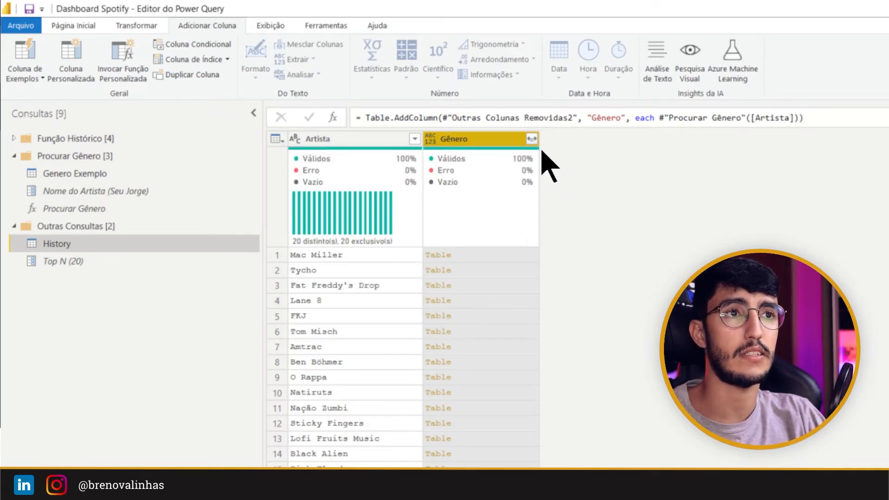
# Step: Expand the Gênero column's Genero field without the original column name as prefix, and set the resulting column's data type to Texto
pyautogui.click(531, 139)
pyautogui.click(387, 276)
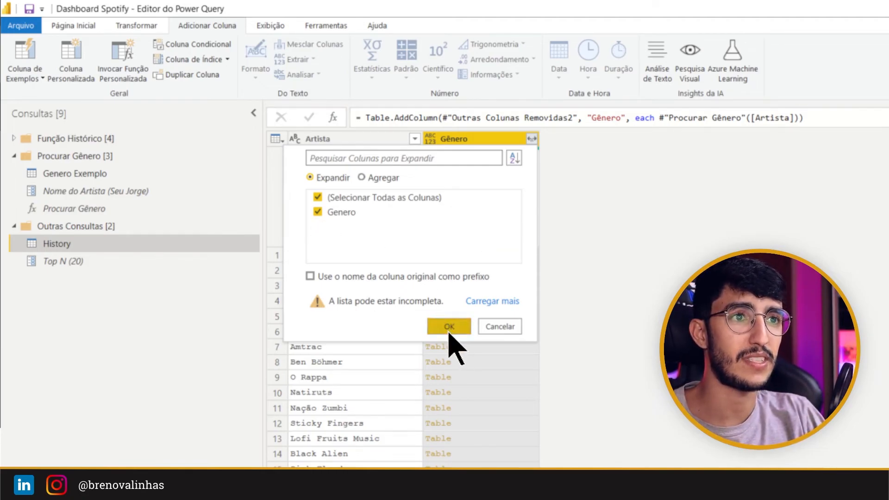
pyautogui.click(449, 327)
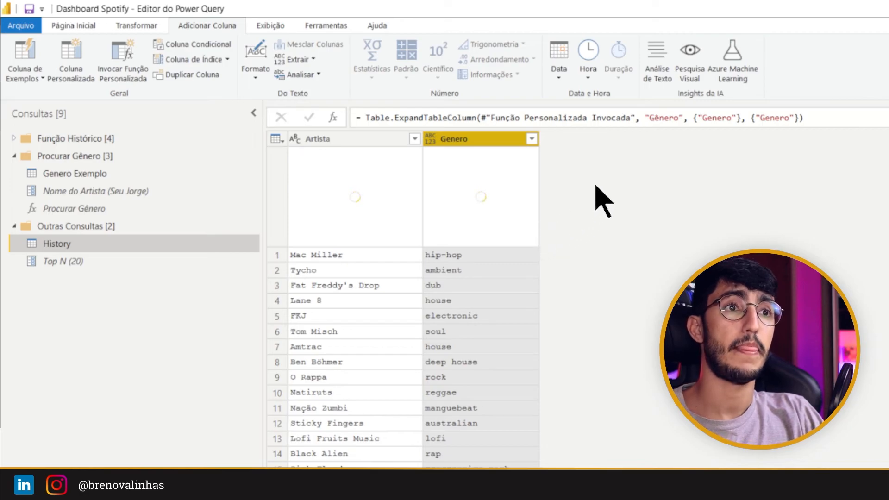
pyautogui.click(430, 138)
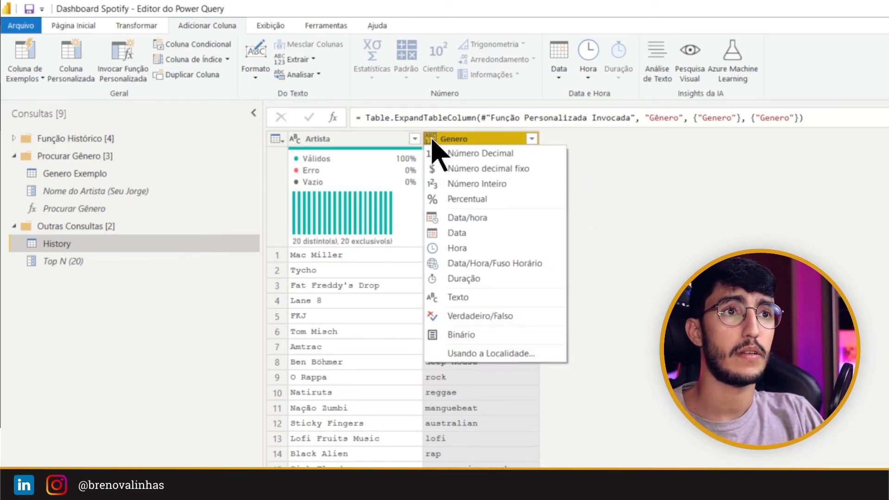
pyautogui.click(476, 303)
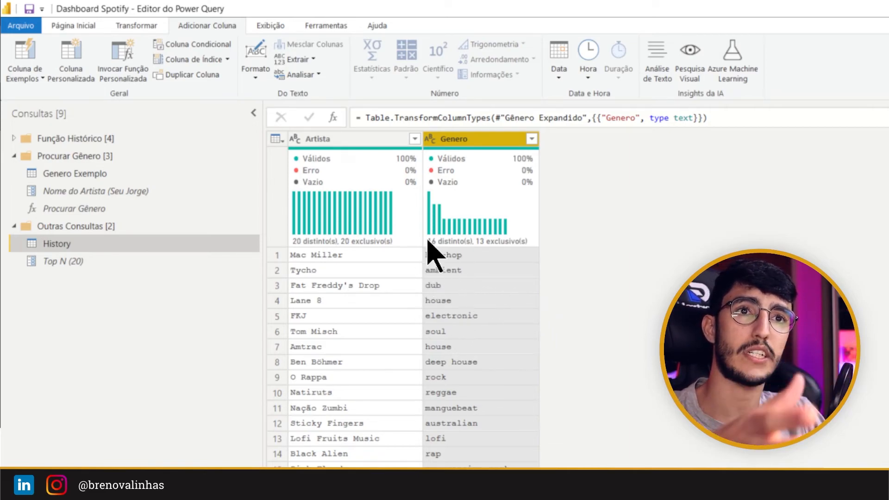
# Step: Set the Top N parameter's current value to 21 and return to the History query to check the artist list
pyautogui.click(102, 262)
pyautogui.doubleClick(314, 144)
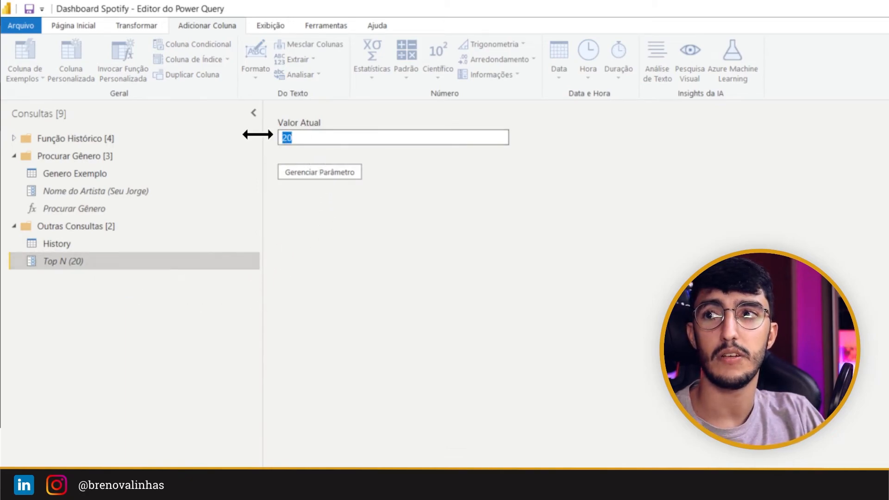
pyautogui.write('21')
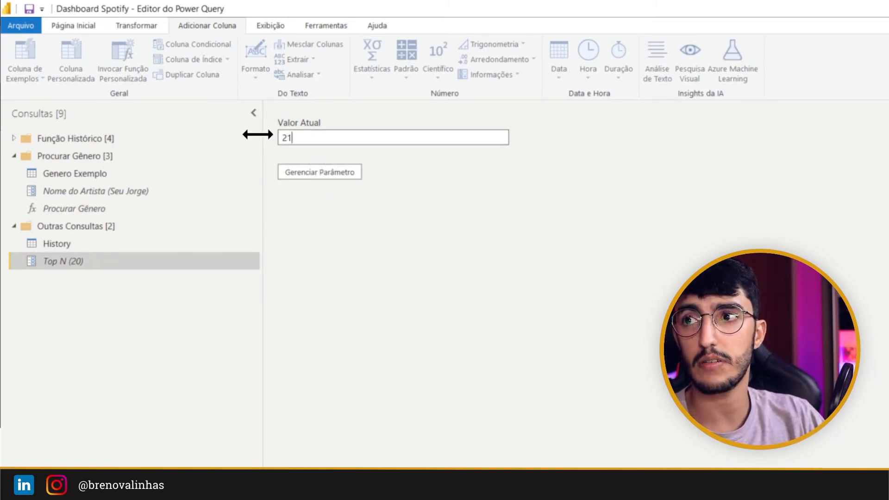
pyautogui.click(70, 246)
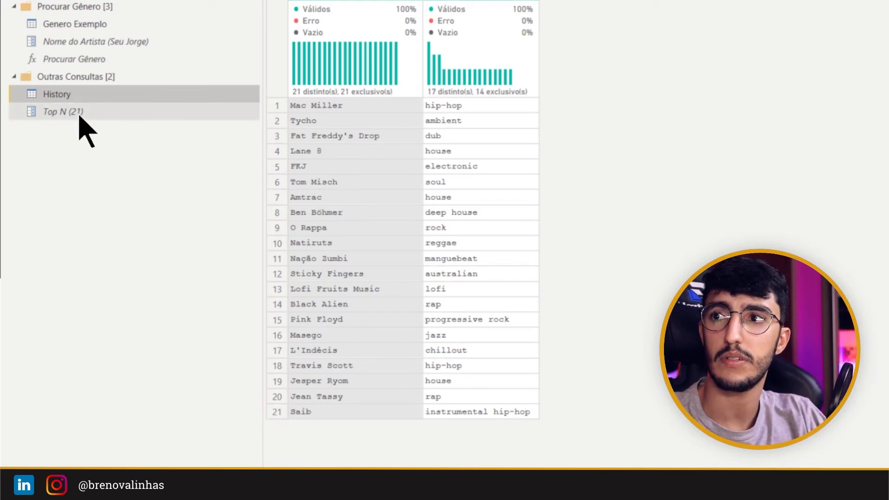
# Step: Set the Top N parameter's current value to 25 and view the updated artists and genres in the History query
pyautogui.click(80, 113)
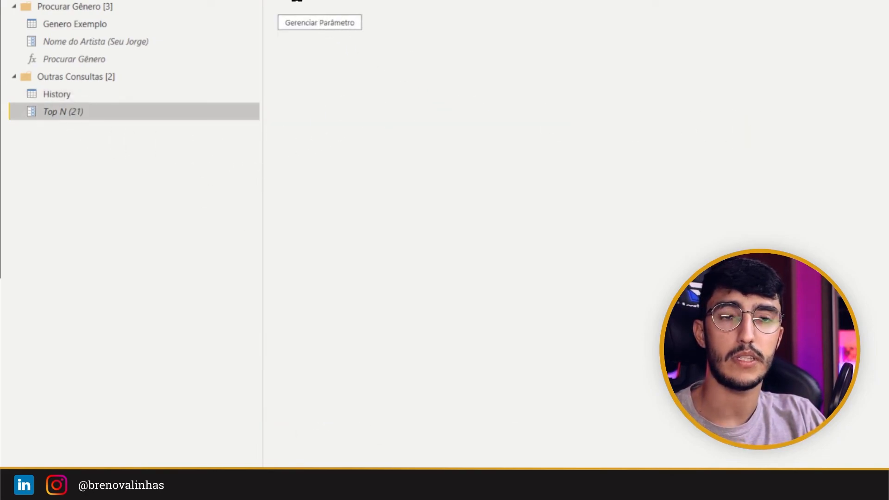
pyautogui.moveTo(301, 138); pyautogui.dragTo(276, 134)
pyautogui.write('25')
pyautogui.click(77, 244)
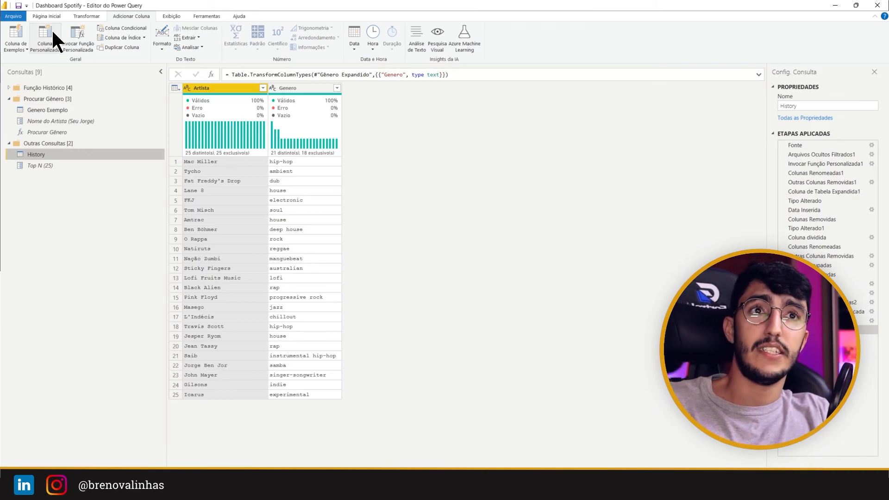
# Step: Switch from the Power Query editor to the Dashboard Spotify report in Power BI Desktop
pyautogui.click(49, 16)
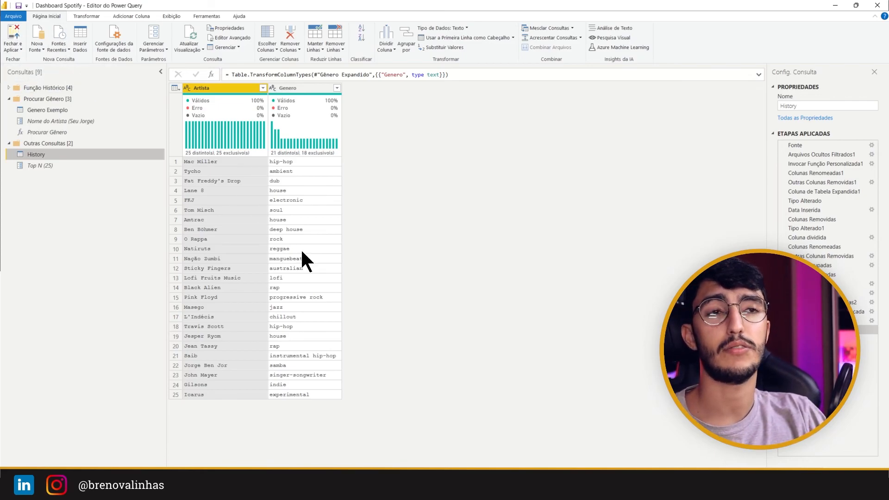
pyautogui.click(495, 490)
pyautogui.click(448, 436)
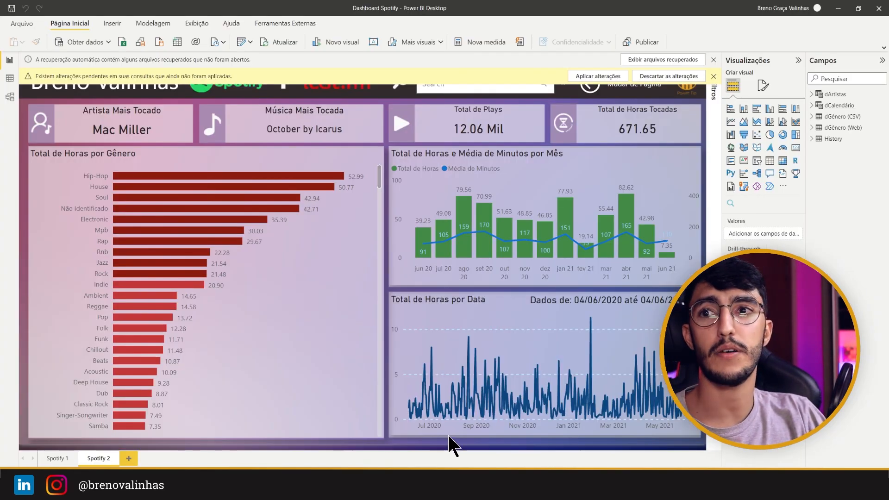